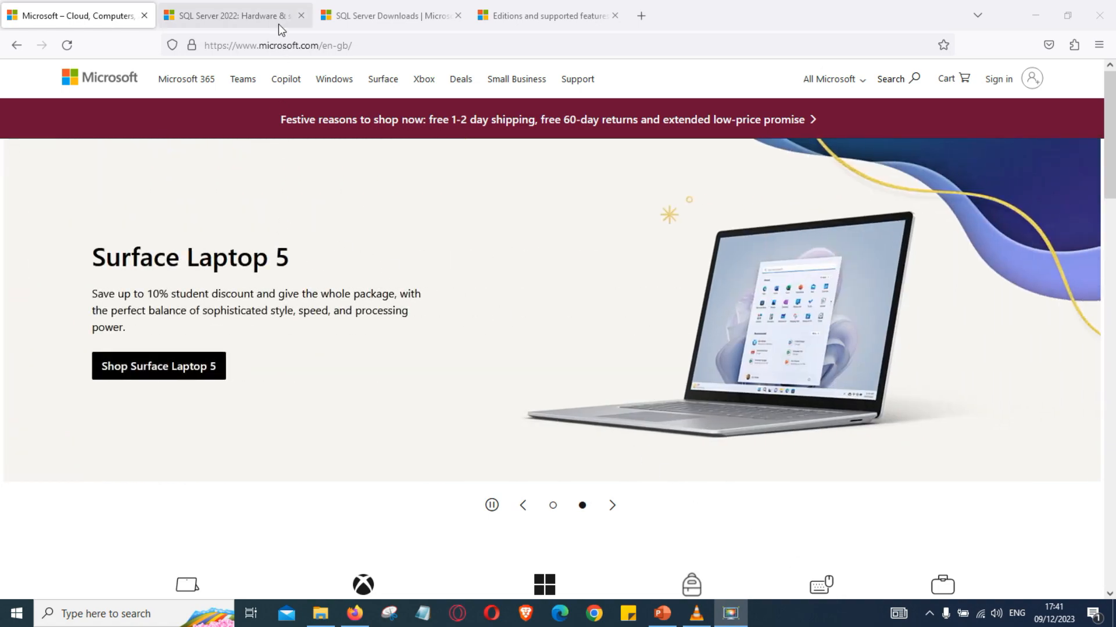
Review the hardware requirements table in the SQL Server 2022 hardware and software requirements article
left_click(261, 18)
scroll(658, 287, "up", 10)
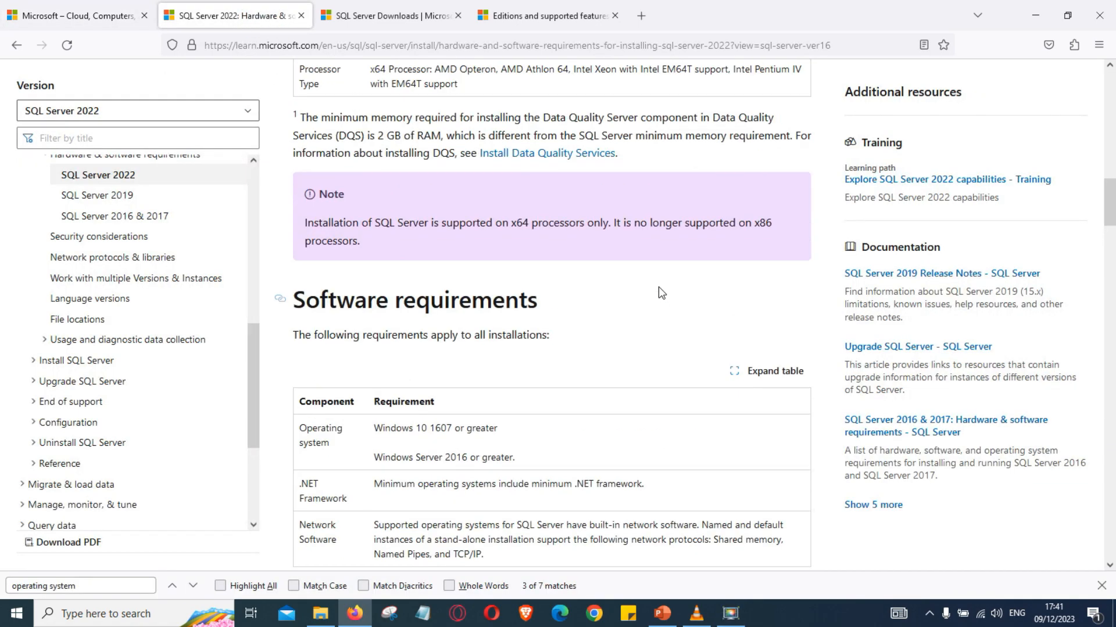
scroll(660, 287, "up", 5)
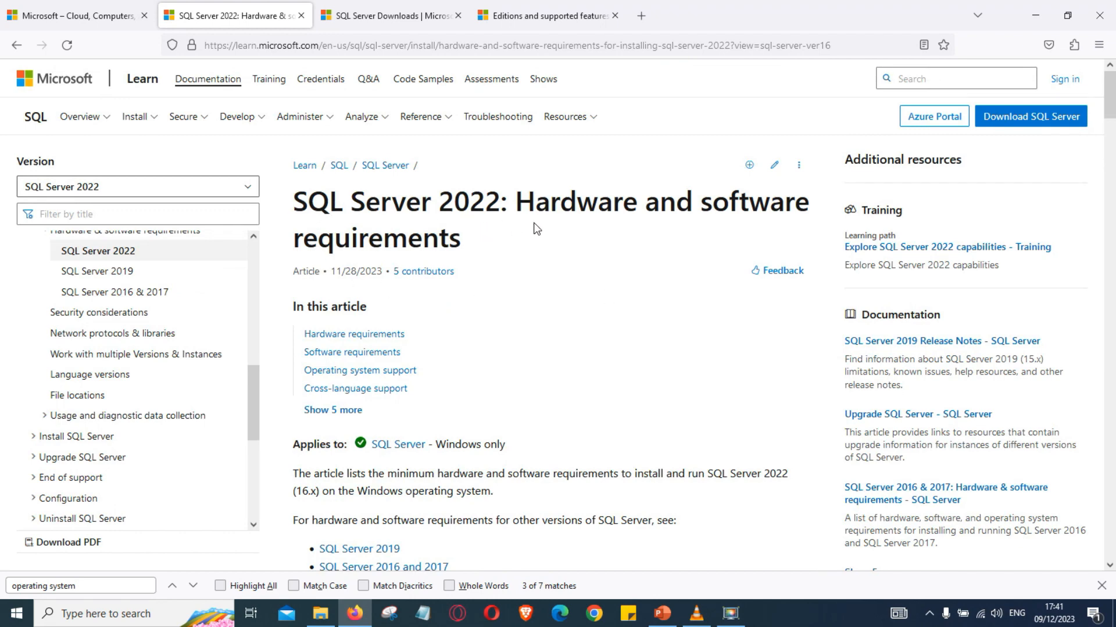
scroll(652, 349, "down", 5)
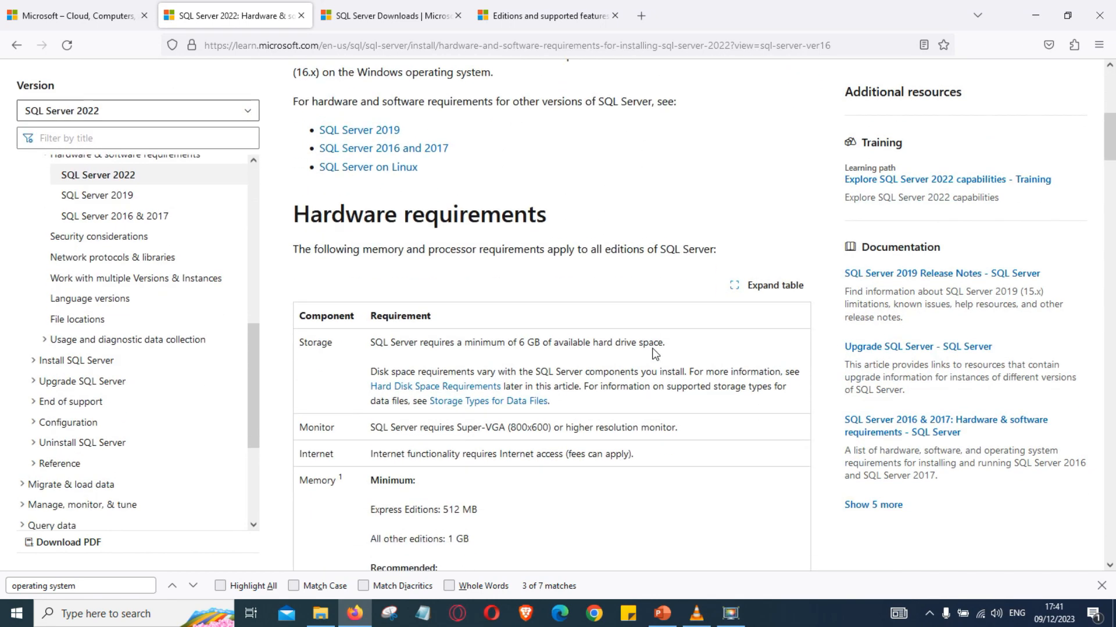
scroll(654, 352, "down", 3)
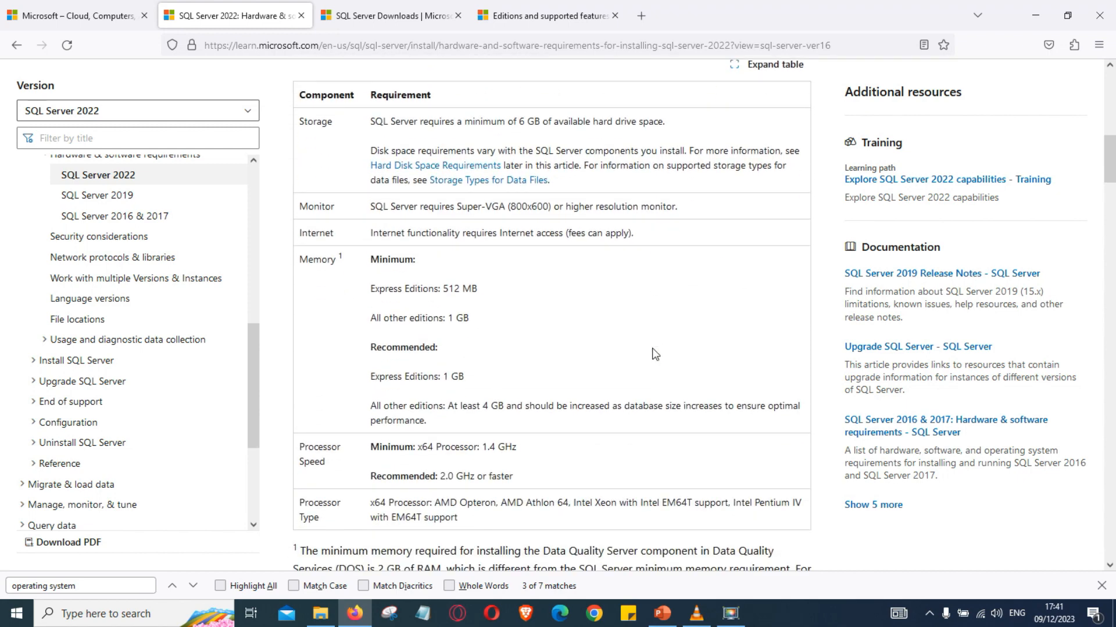
scroll(655, 353, "up", 3)
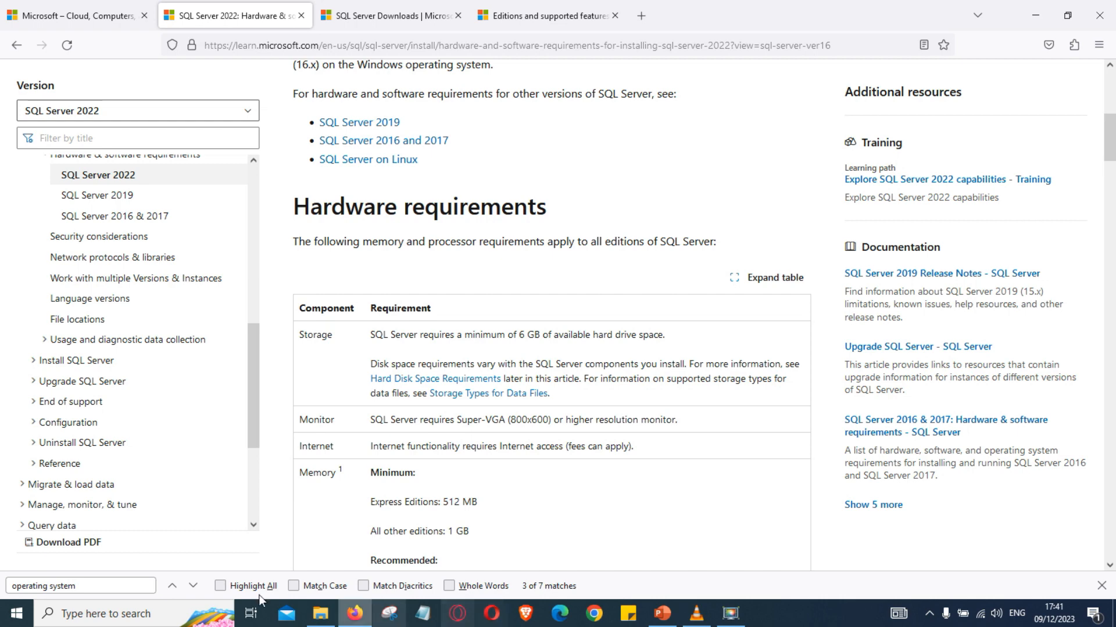
Check the computer's system type in the Windows device specifications, then close the system settings
left_click(17, 614)
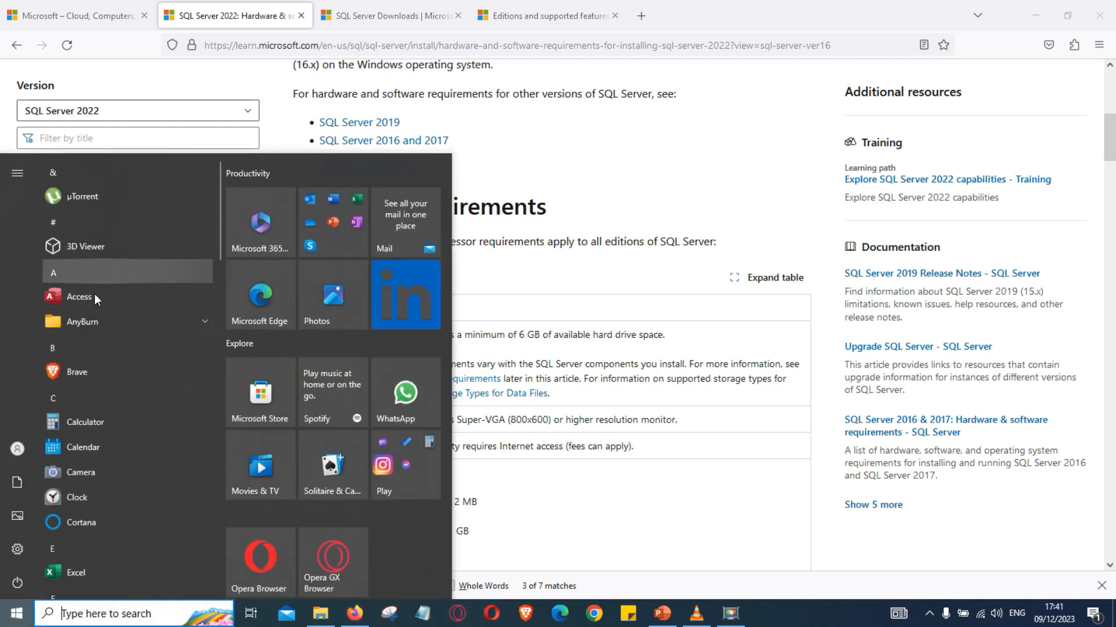
right_click(13, 615)
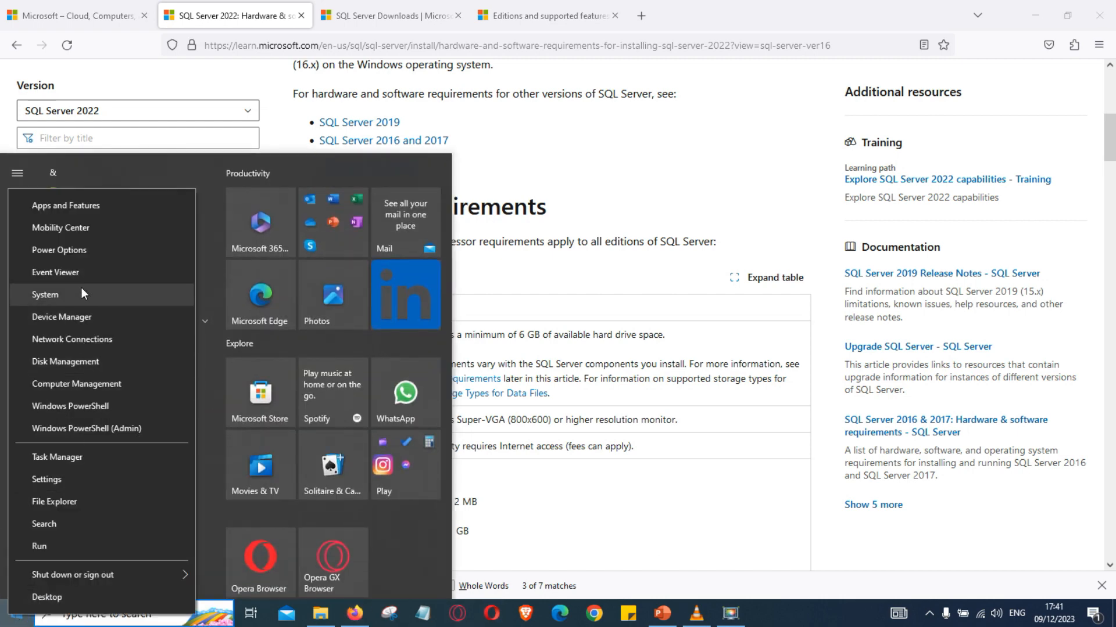
left_click(61, 294)
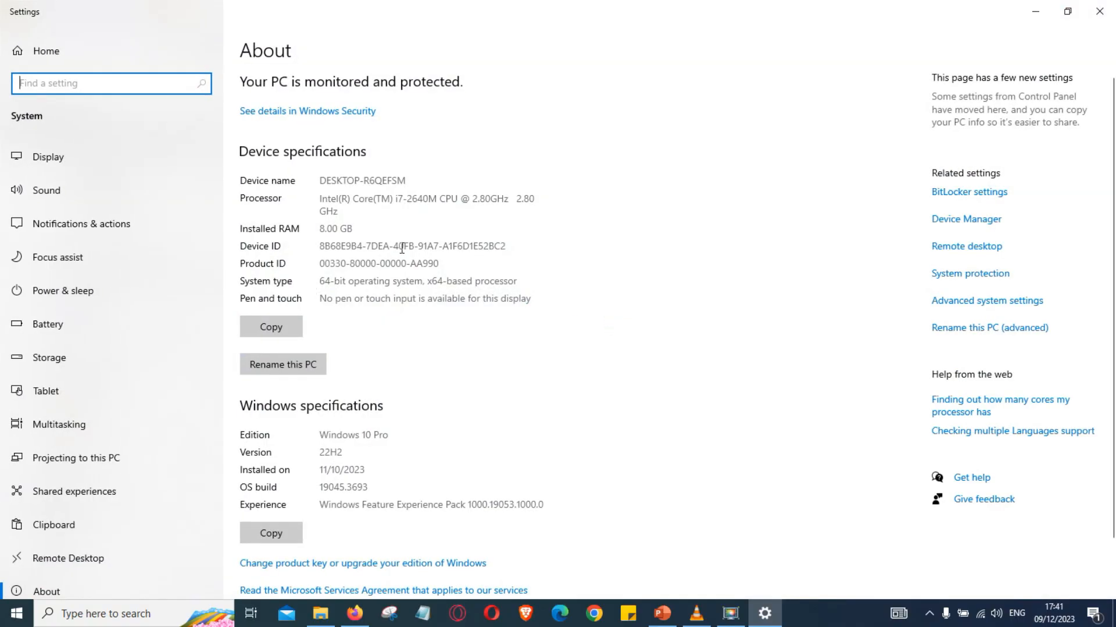
left_click_drag(527, 281, 321, 294)
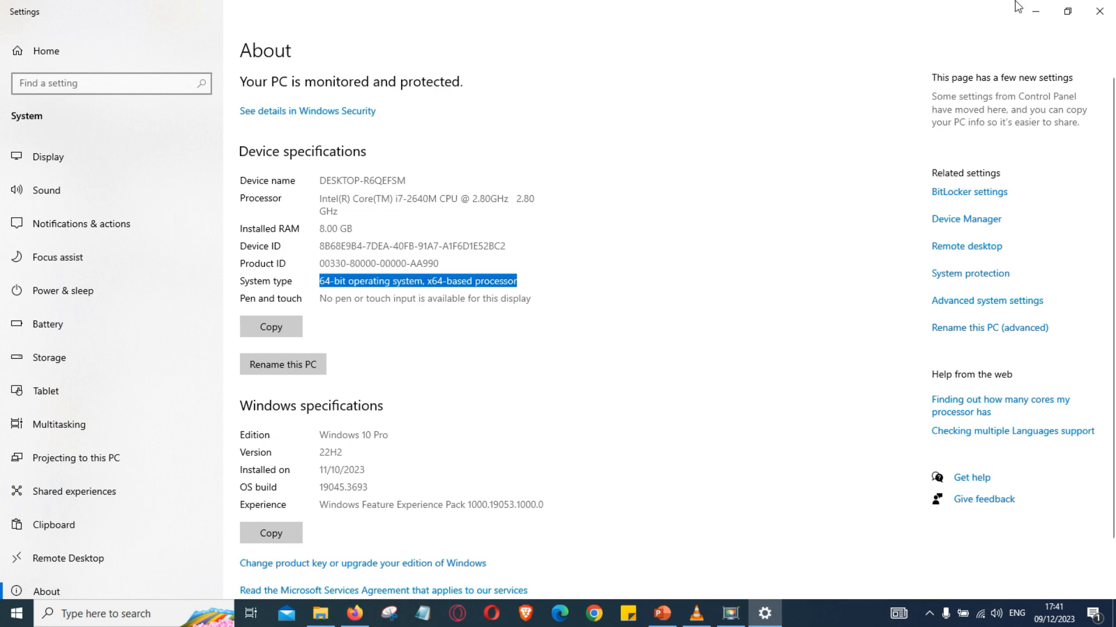
left_click(1099, 11)
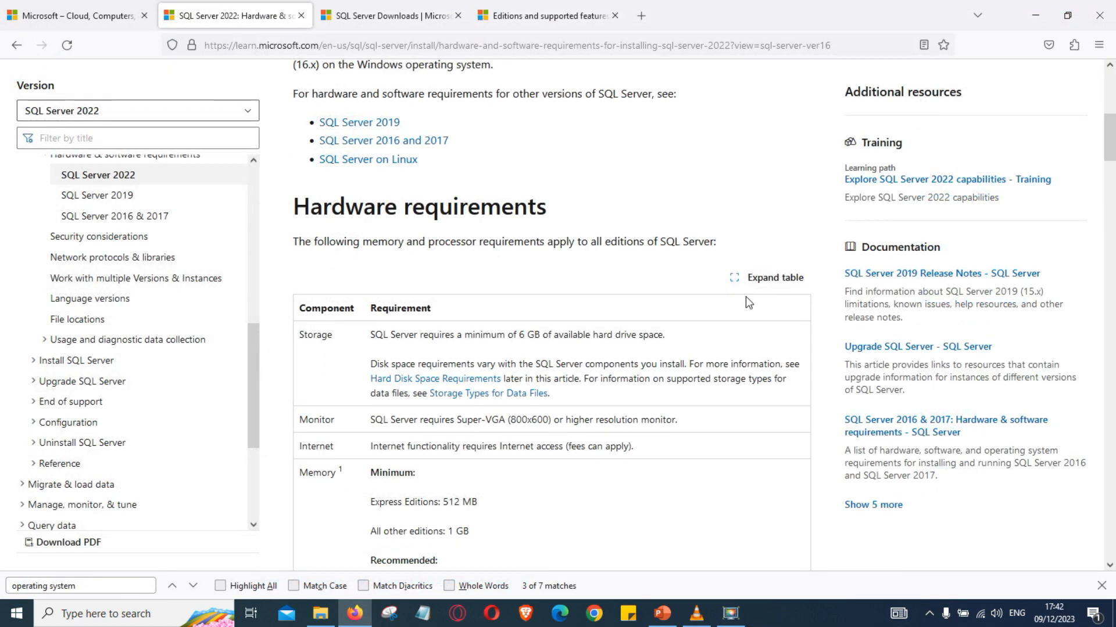
Download the free SQL Server 2022 Developer edition installer from the SQL Server Downloads page
left_click(394, 21)
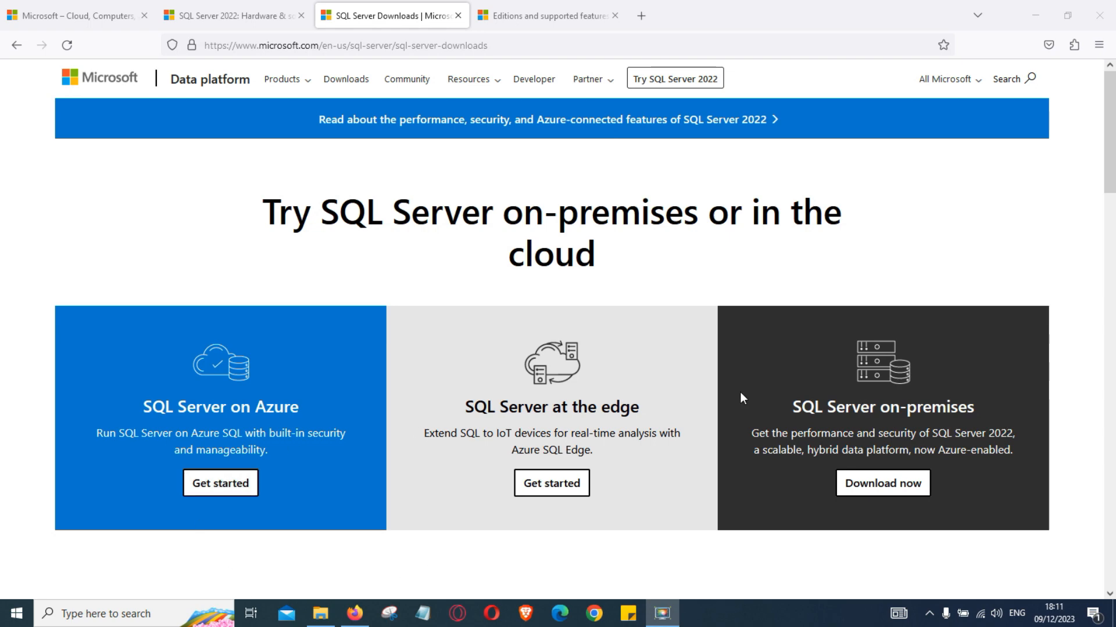
scroll(740, 392, "down", 3)
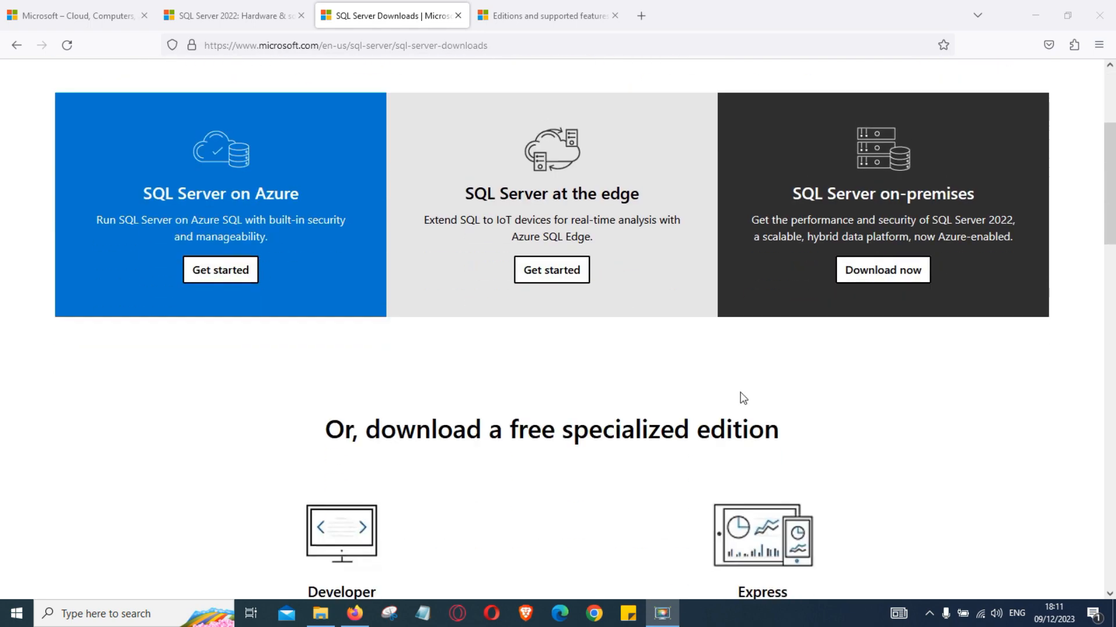
scroll(742, 396, "down", 5)
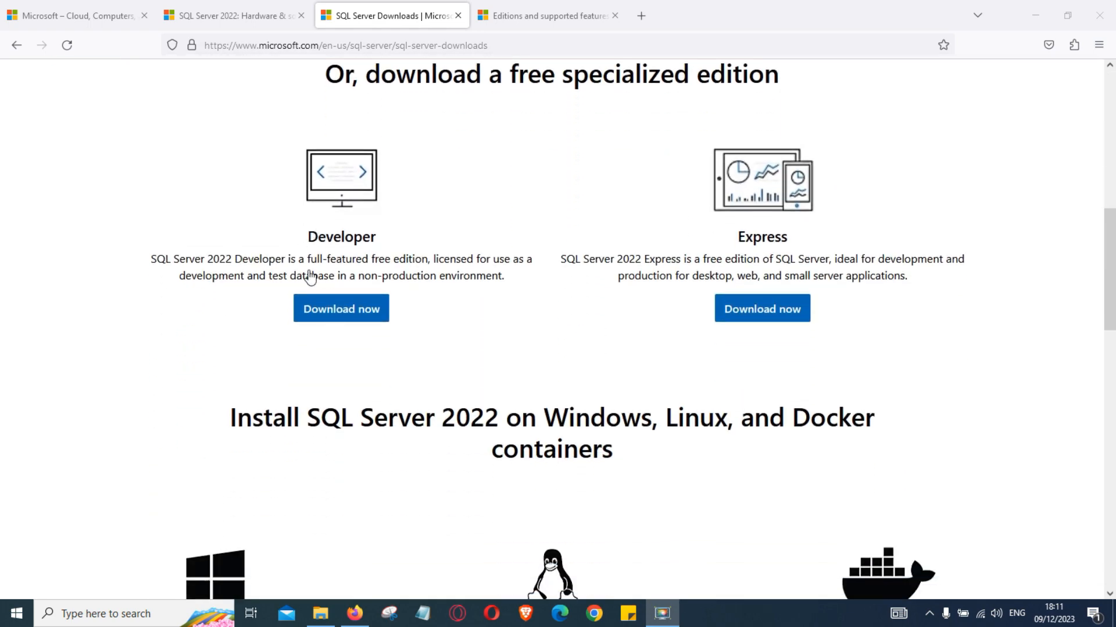
left_click(367, 308)
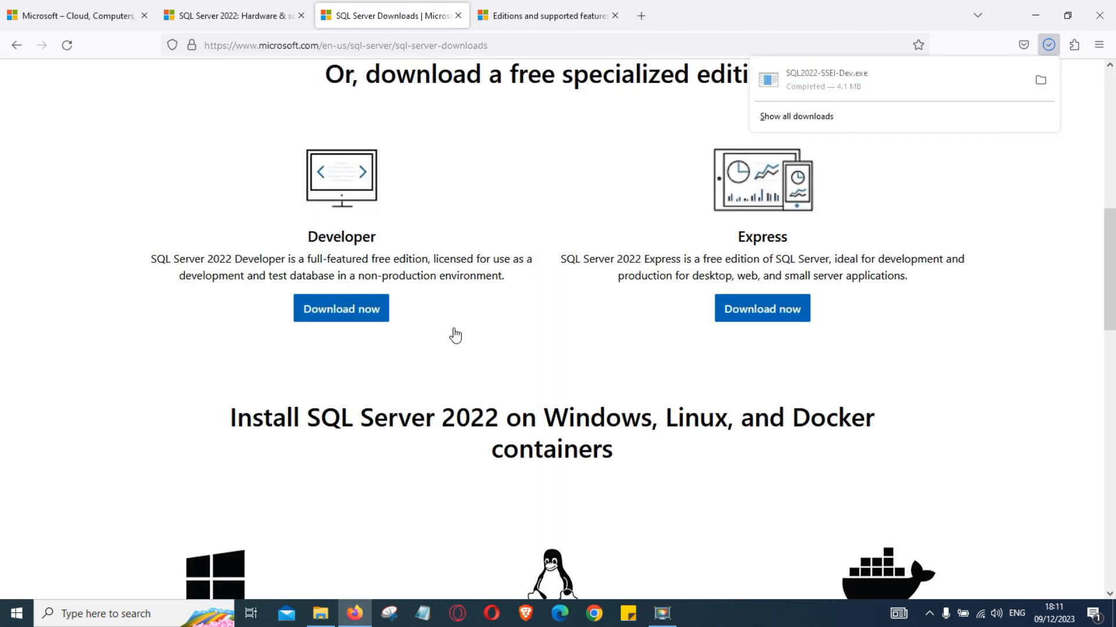
Run SQL2022-SSEI-Dev from the Downloads folder in File Explorer and choose the Custom installation type
left_click(324, 619)
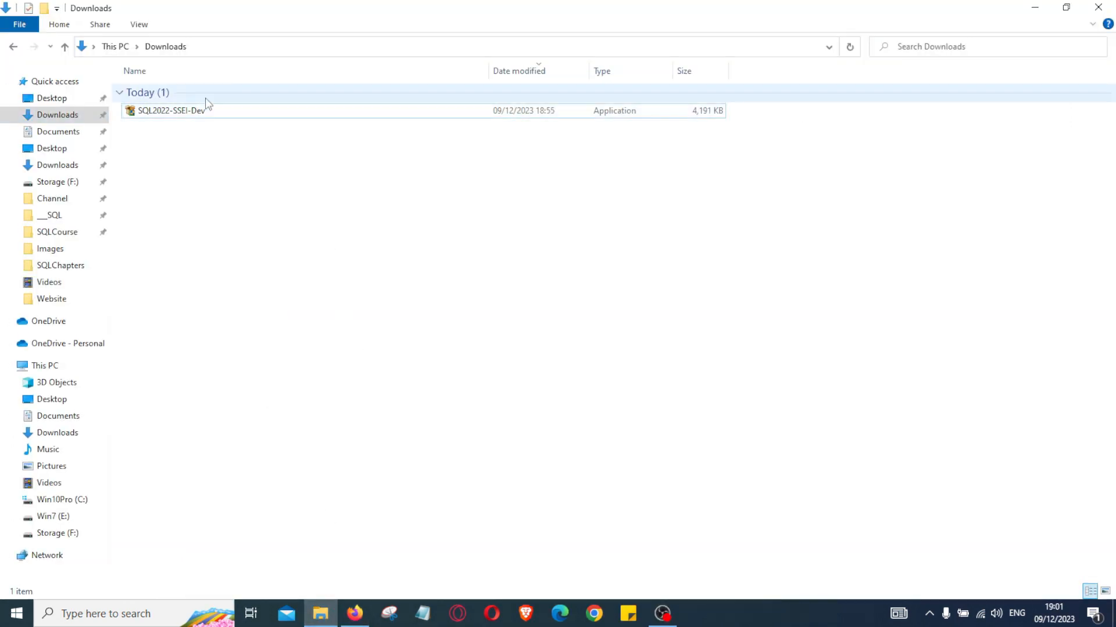
left_click(177, 113)
double_click(178, 112)
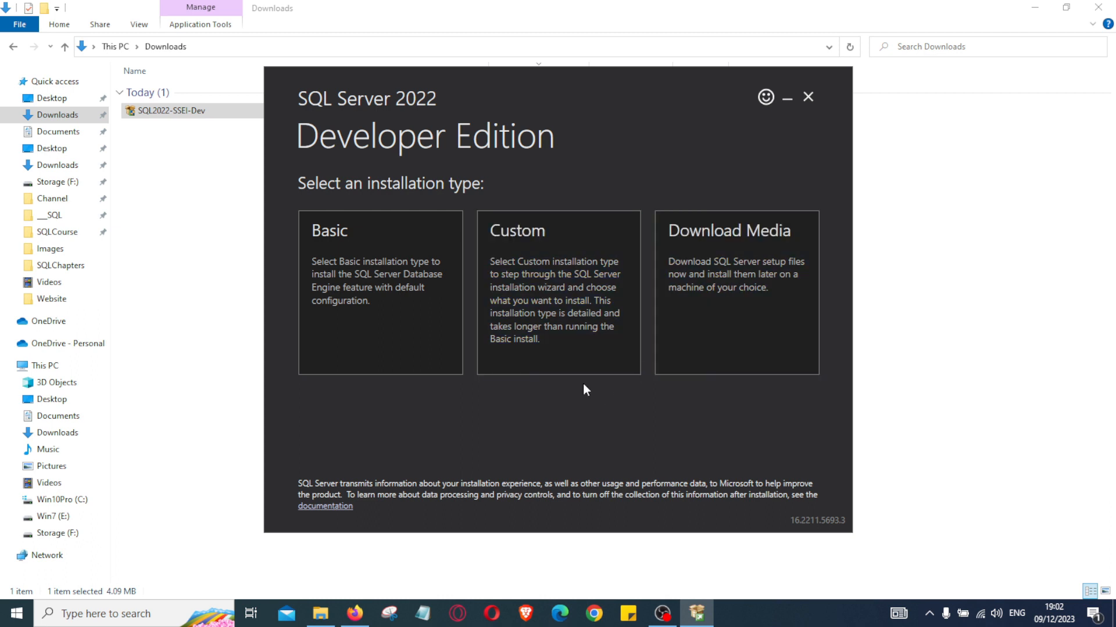
left_click(570, 285)
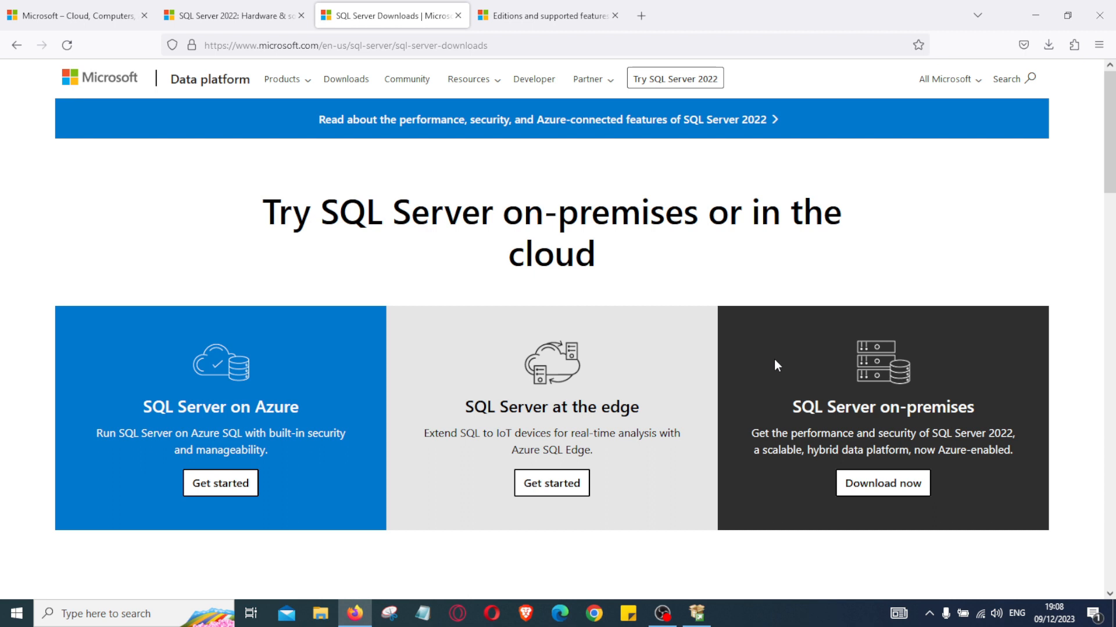
Review the edition definitions in the article on editions and supported features of SQL Server 2022
scroll(775, 363, "down", 7)
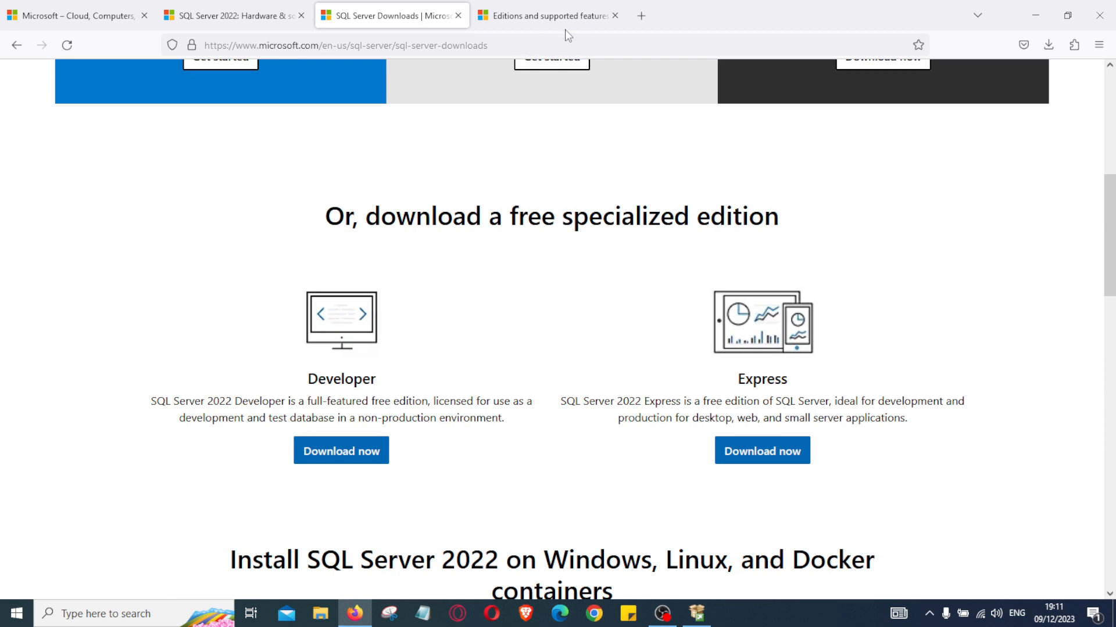
left_click(540, 16)
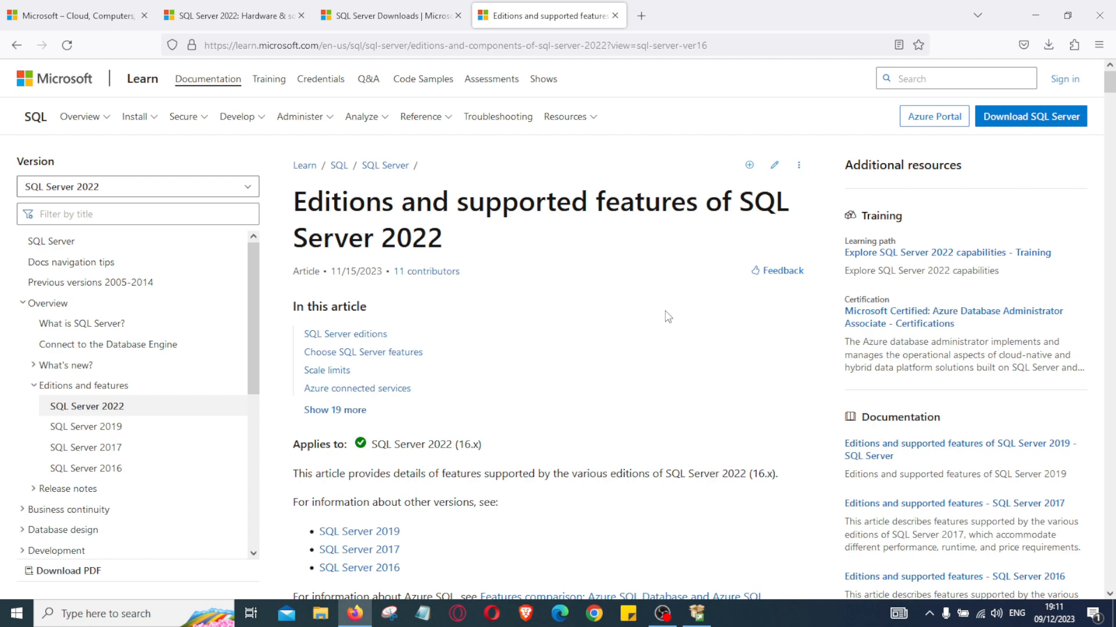
scroll(667, 316, "down", 6)
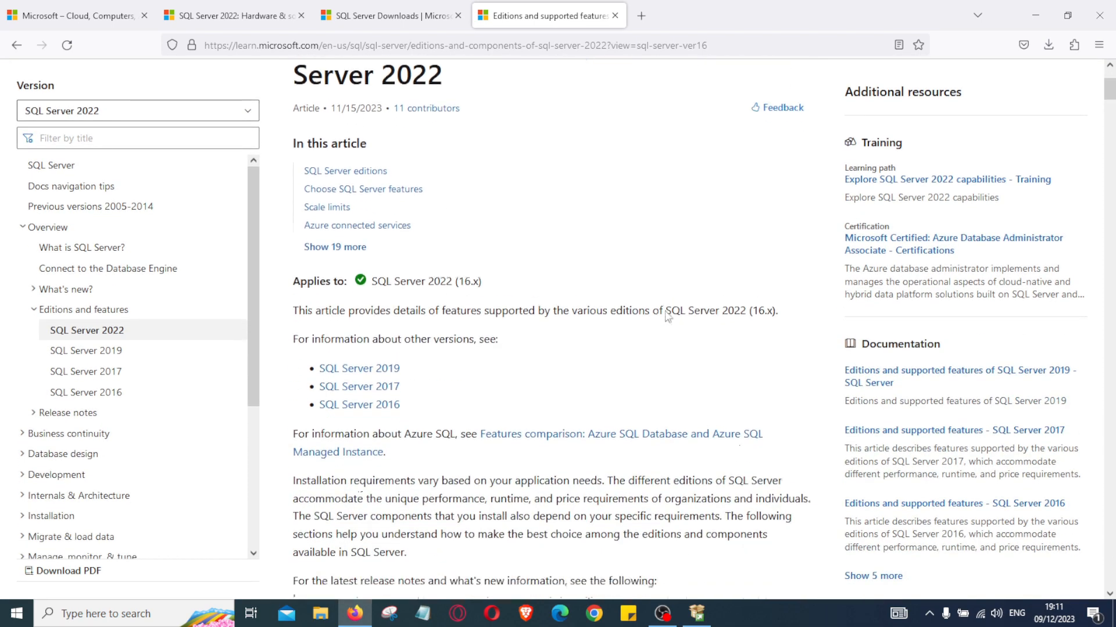
scroll(667, 316, "down", 6)
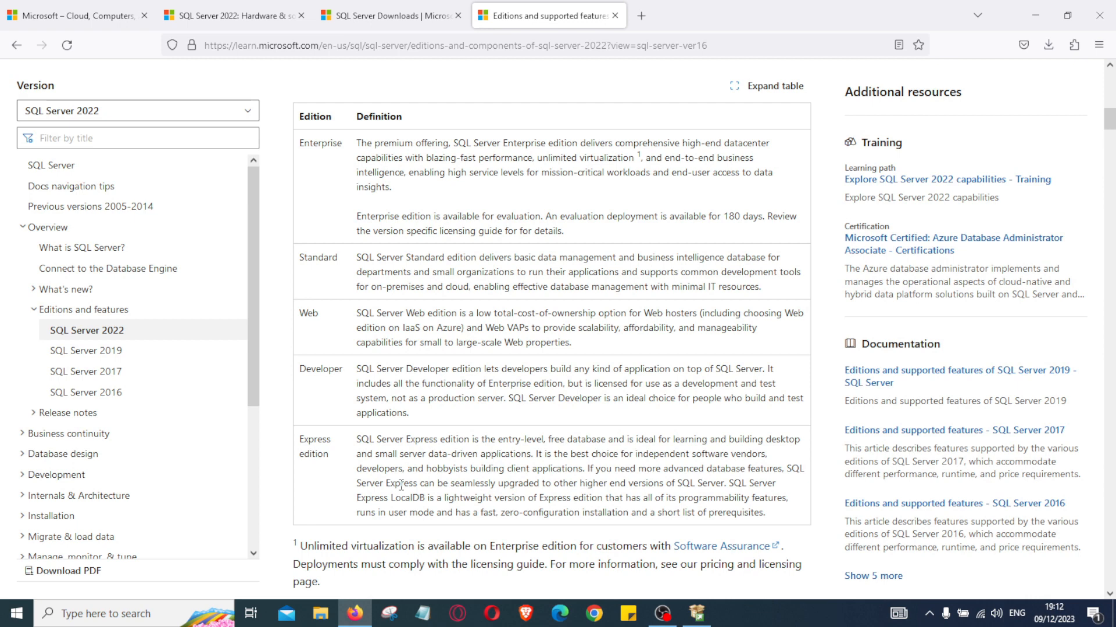
Switch to SQL Server Installation Center, maximize it and launch a new SQL Server standalone installation
left_click(697, 616)
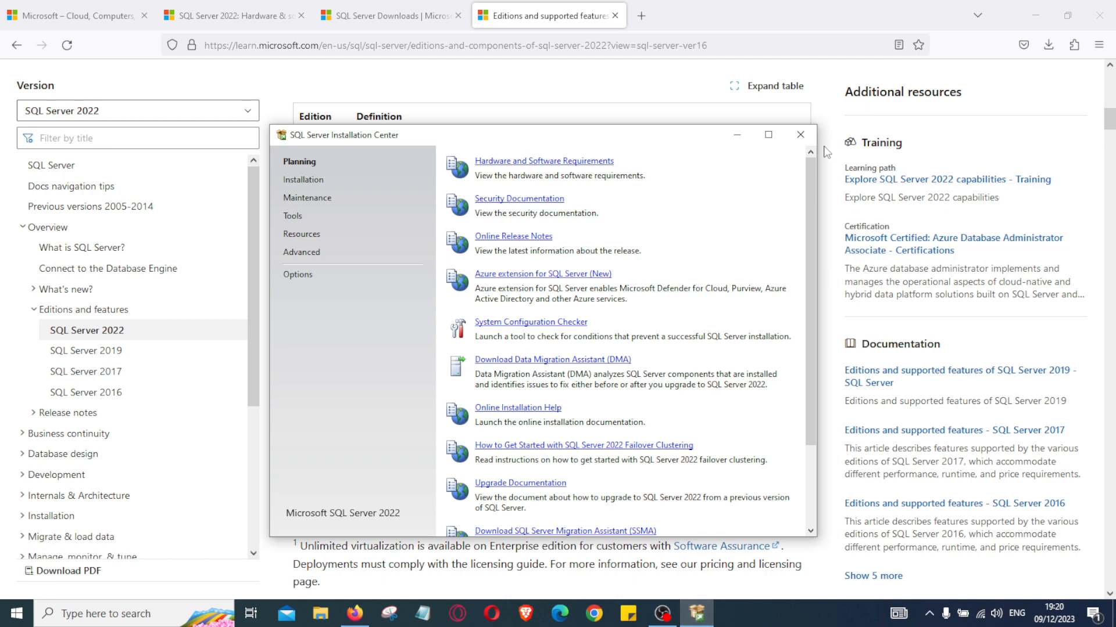
left_click(768, 135)
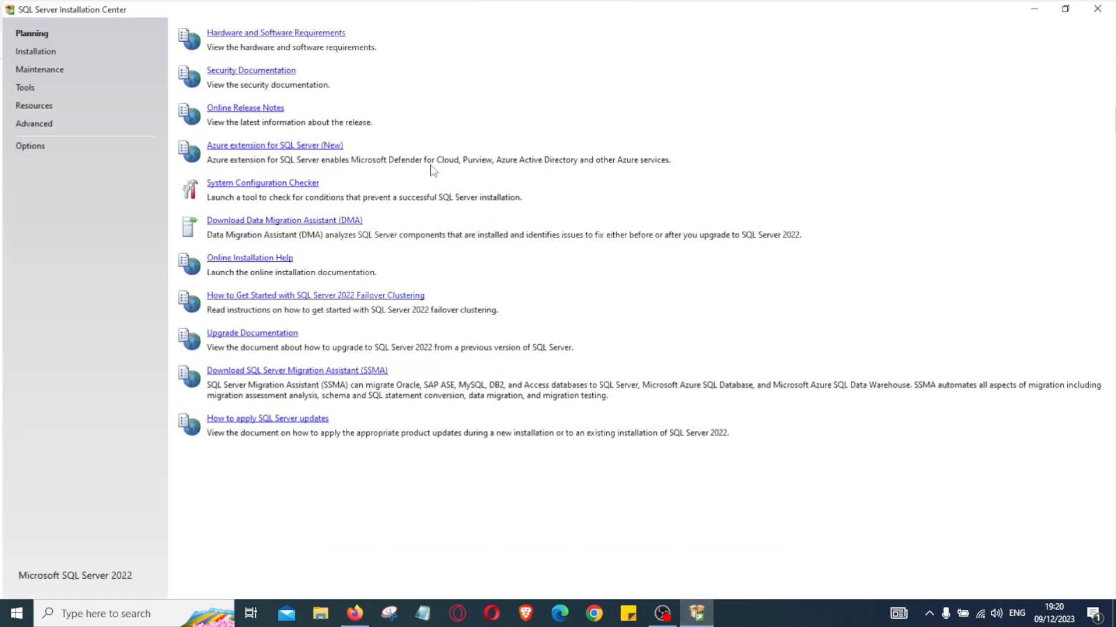
left_click(36, 52)
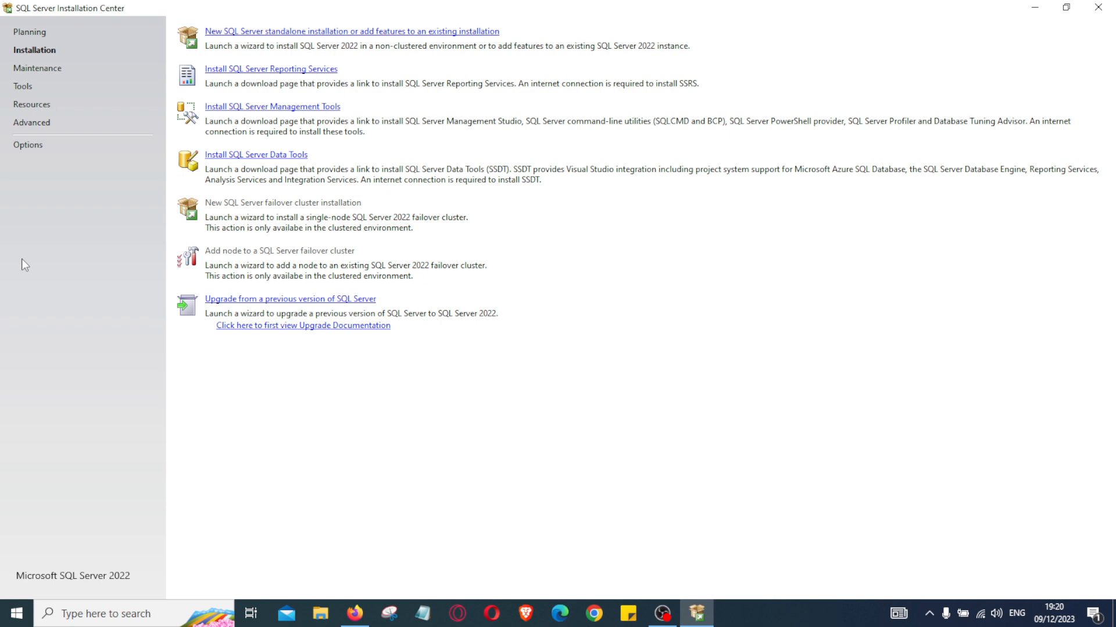
left_click(233, 31)
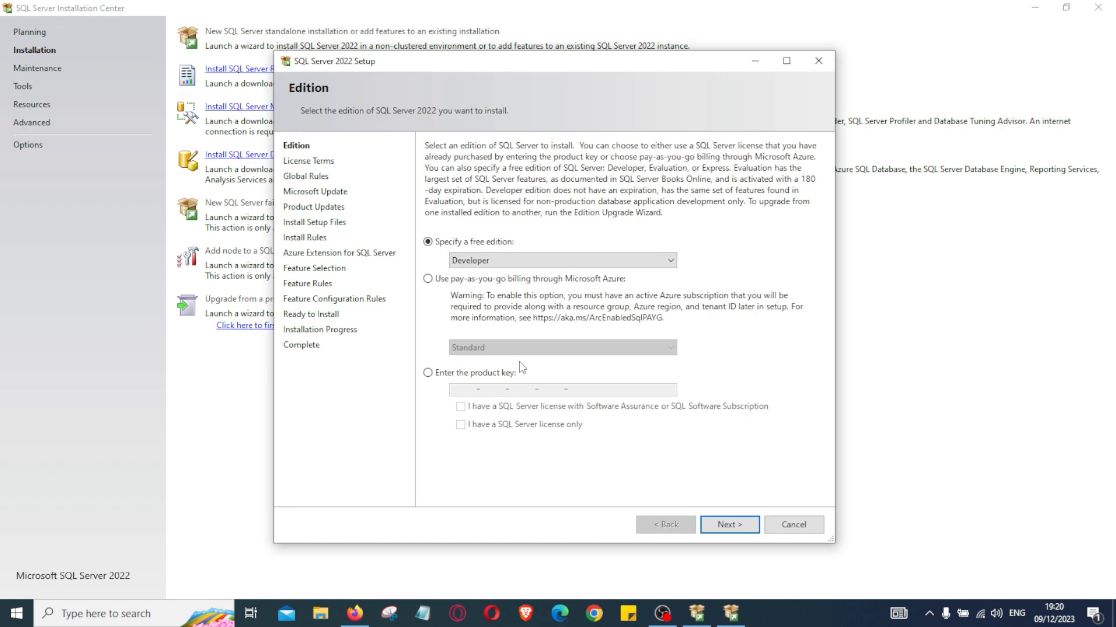
Choose Developer as the free edition to install and accept the software license terms
left_click(524, 265)
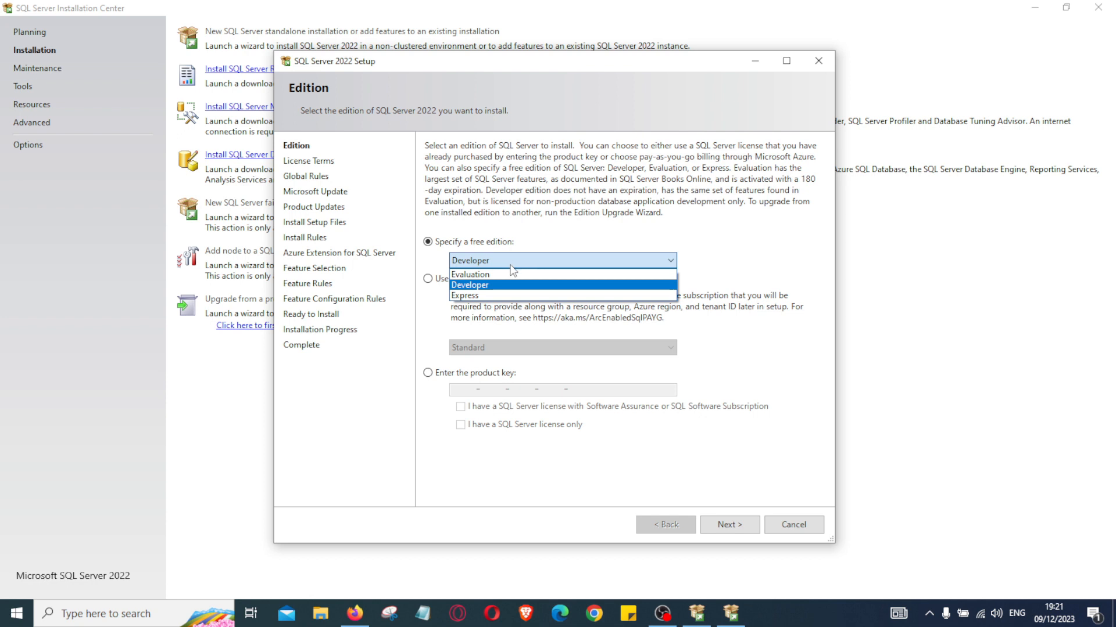
left_click(465, 284)
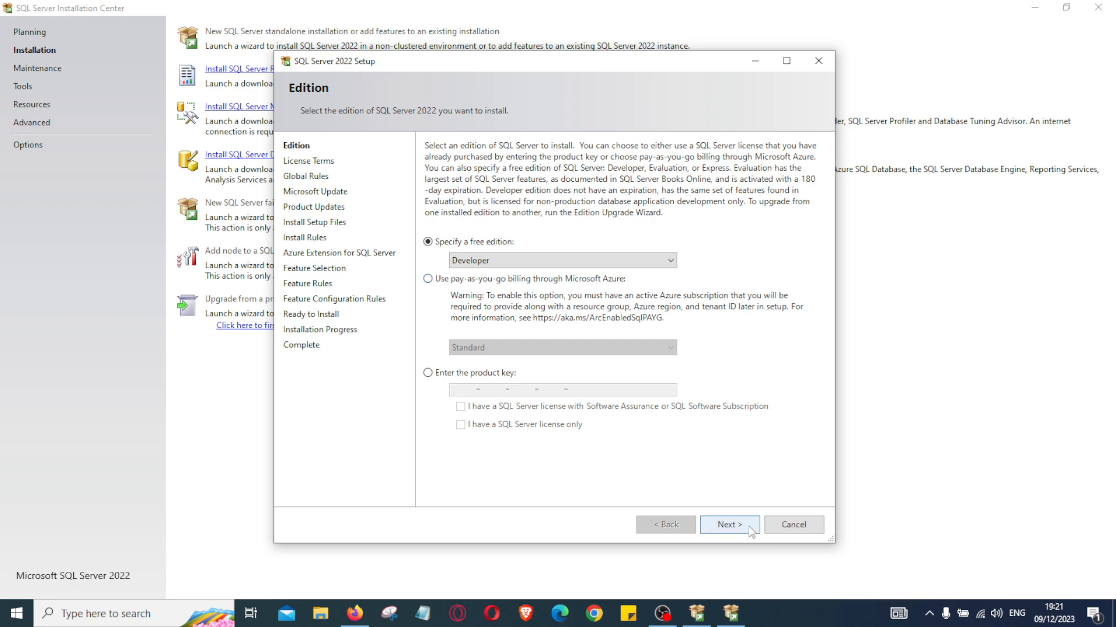
left_click(729, 525)
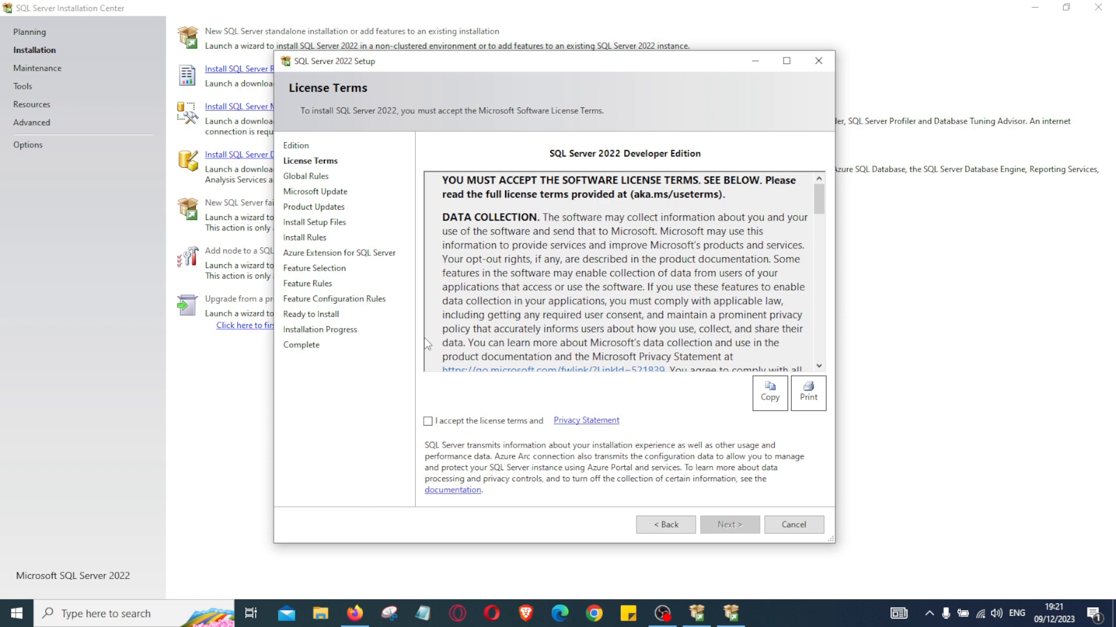
left_click(428, 421)
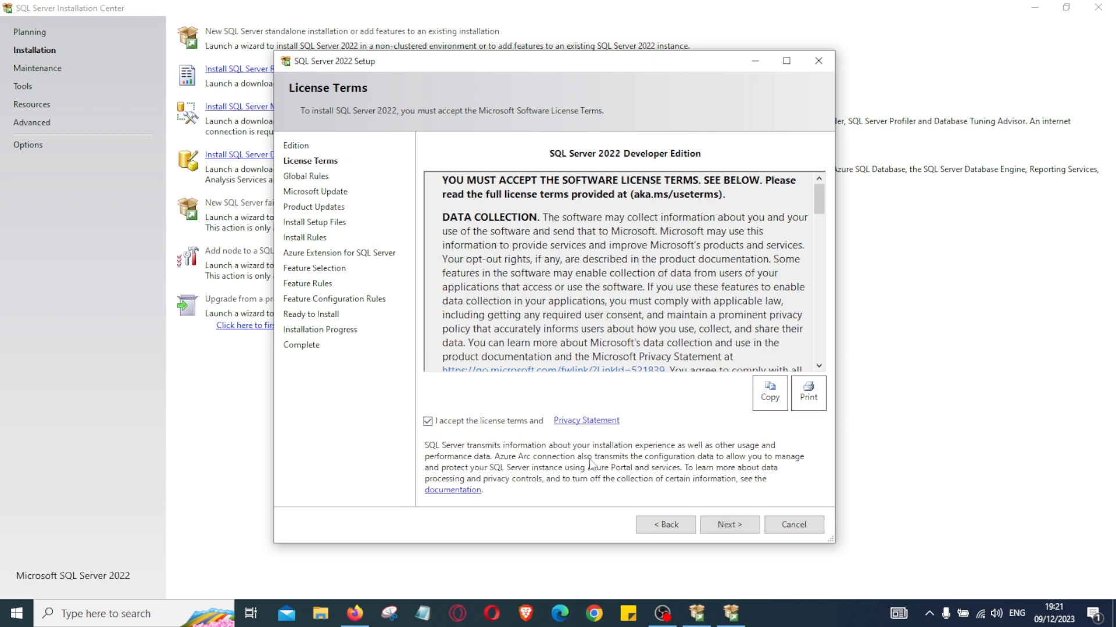
left_click(730, 525)
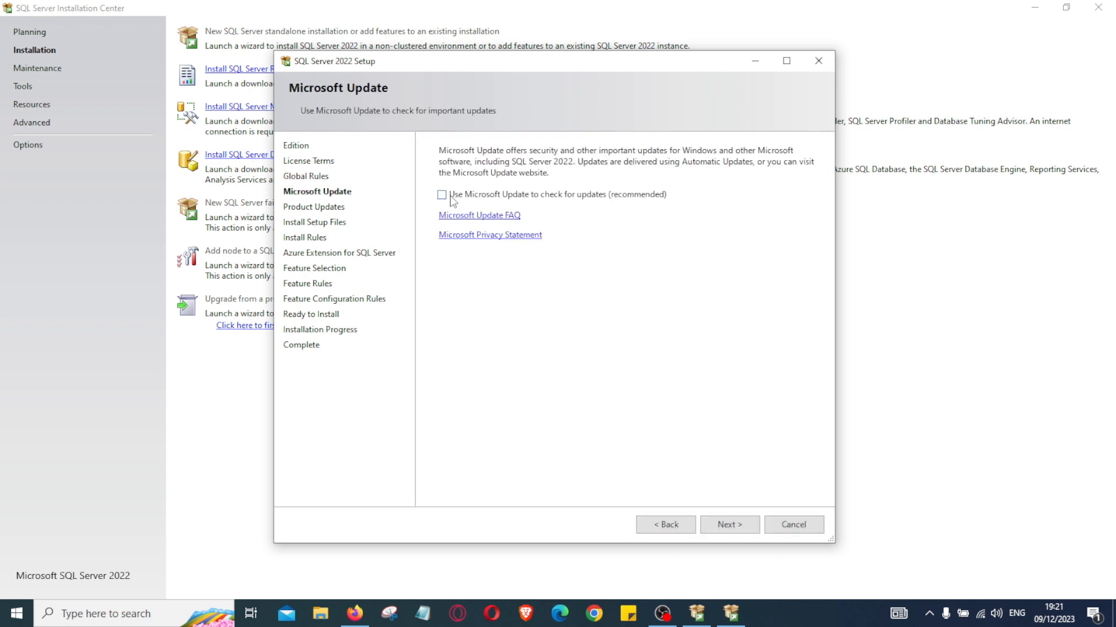
Enable Microsoft Update checks and exclude the Azure Extension for SQL Server, continuing to feature selection
left_click(442, 195)
left_click(729, 525)
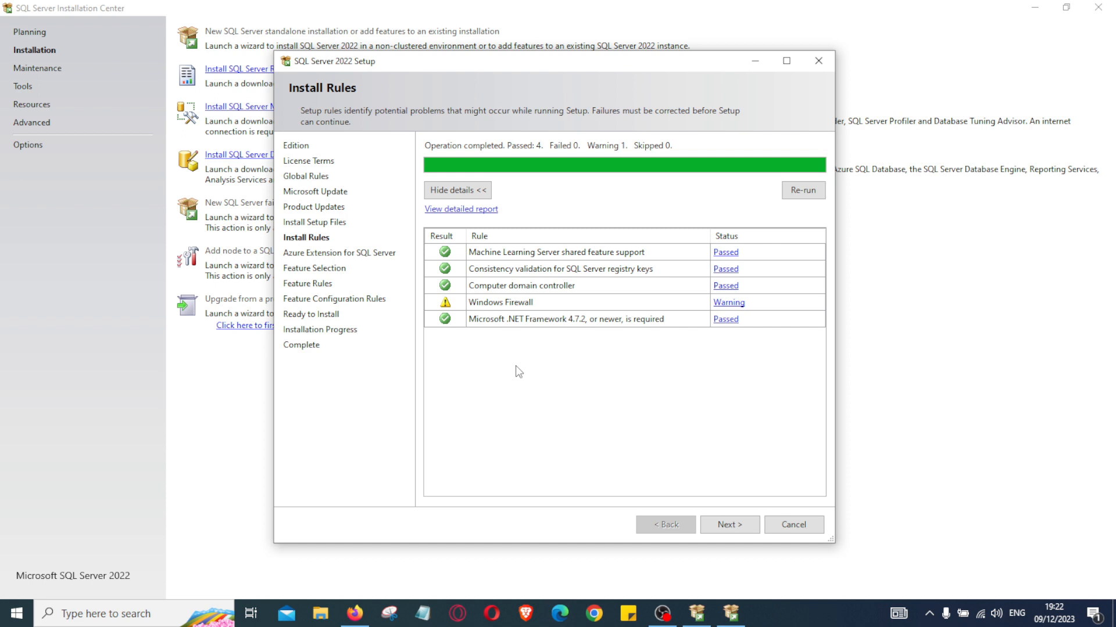
left_click(726, 524)
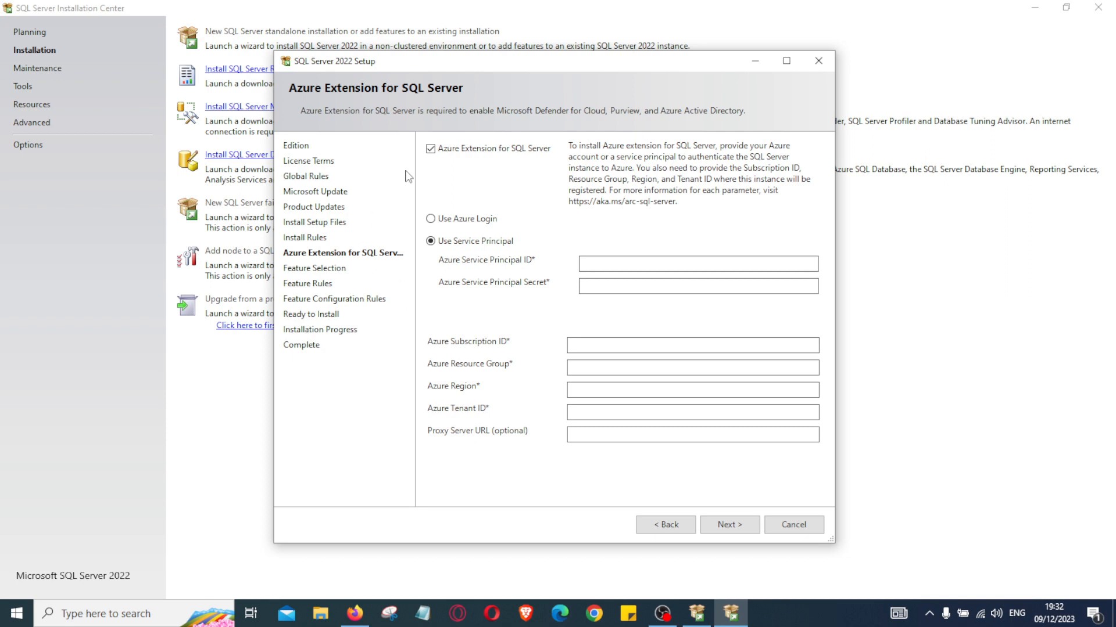
left_click(430, 149)
left_click(729, 525)
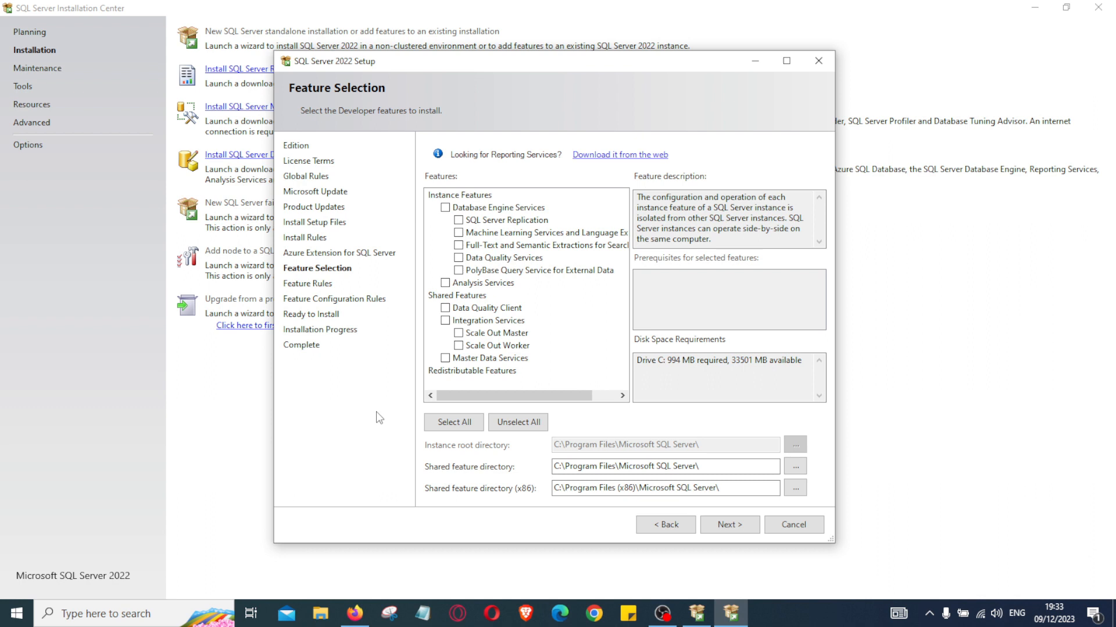
Select Database Engine Services, Analysis Services and Integration Services as features, keeping the default instance and service accounts
left_click(445, 209)
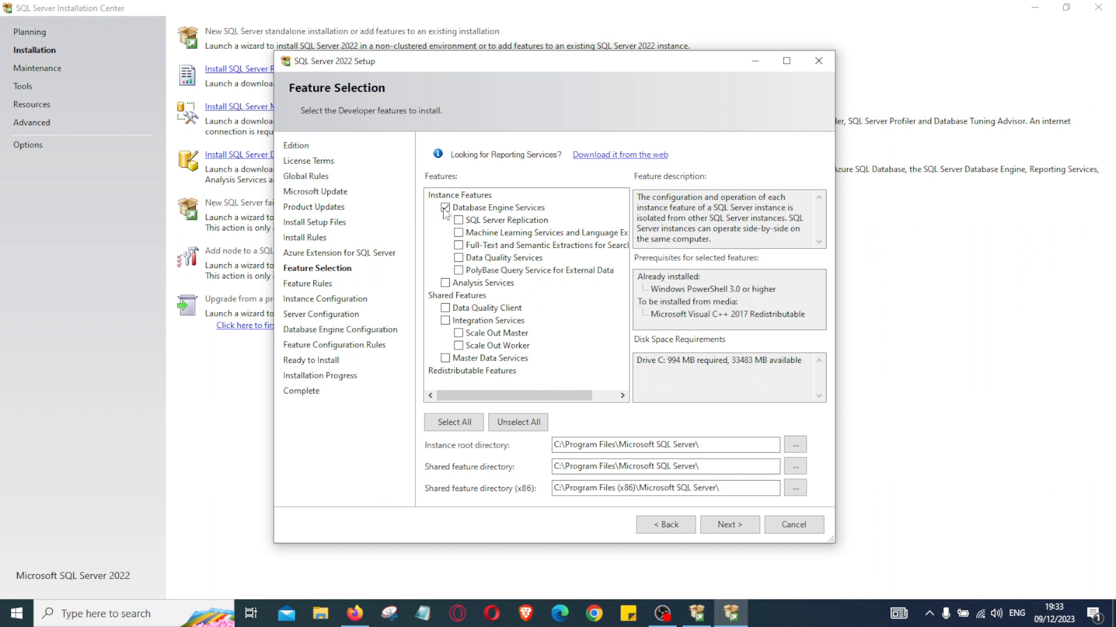
left_click(446, 284)
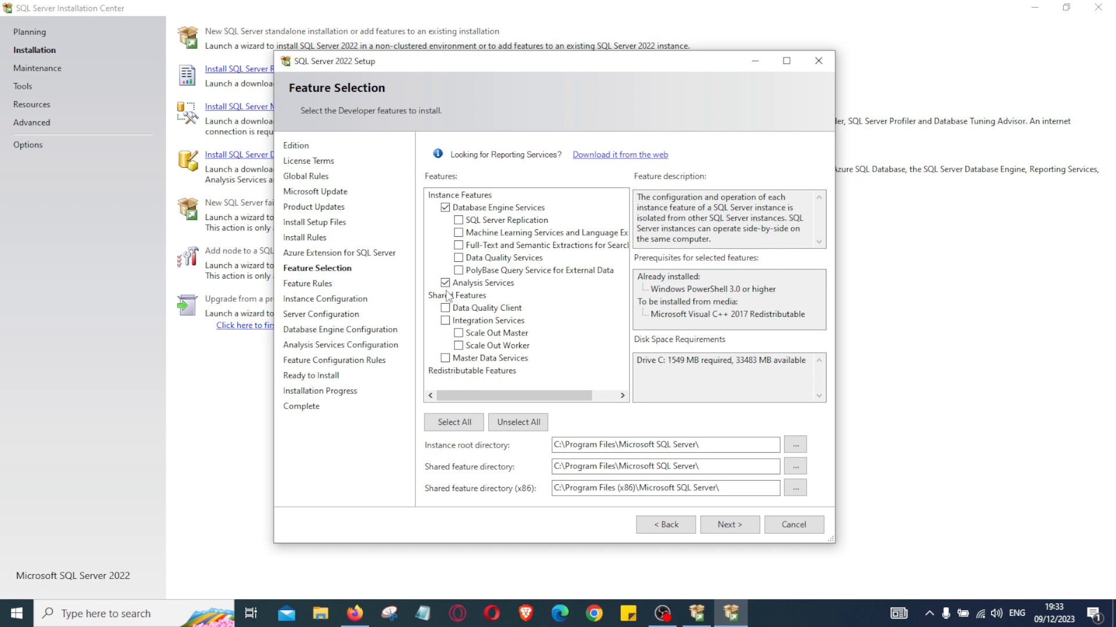
left_click(445, 321)
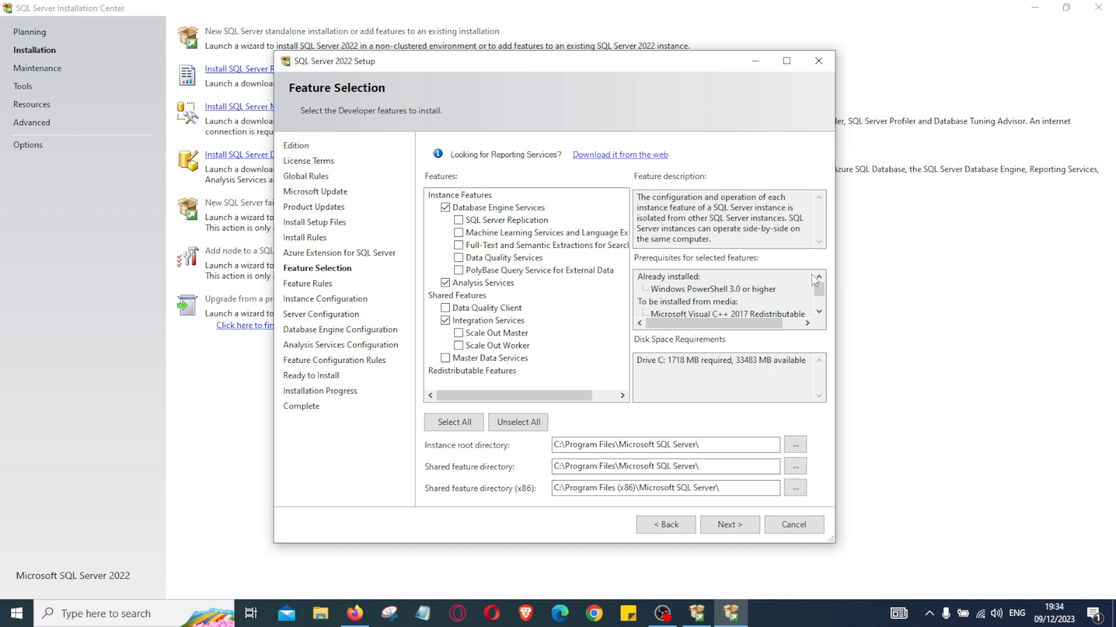
left_click(729, 525)
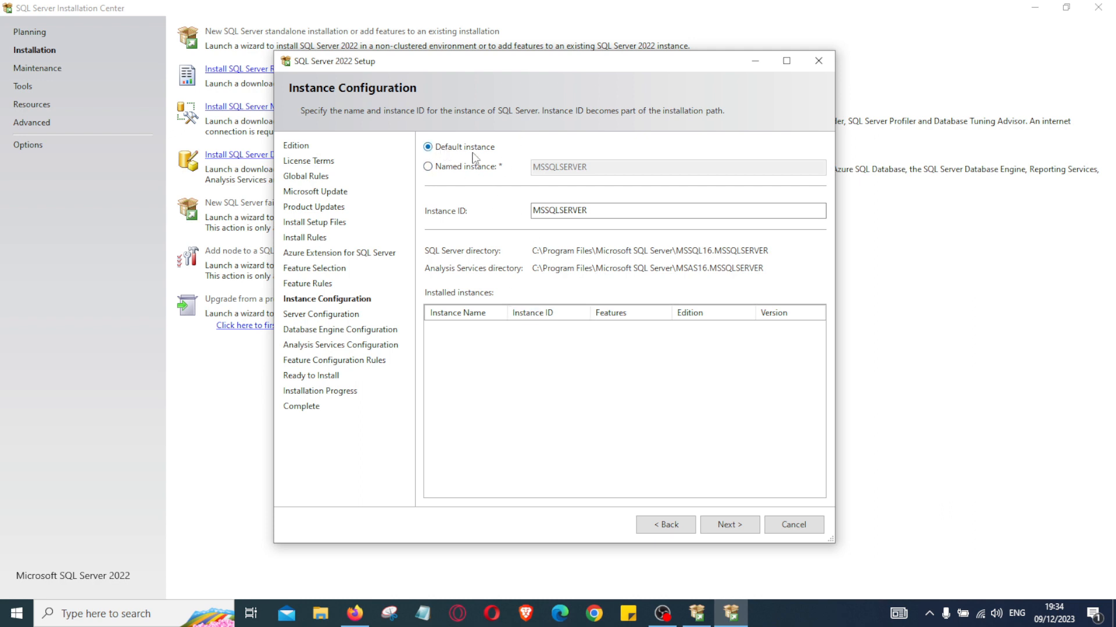
left_click(740, 525)
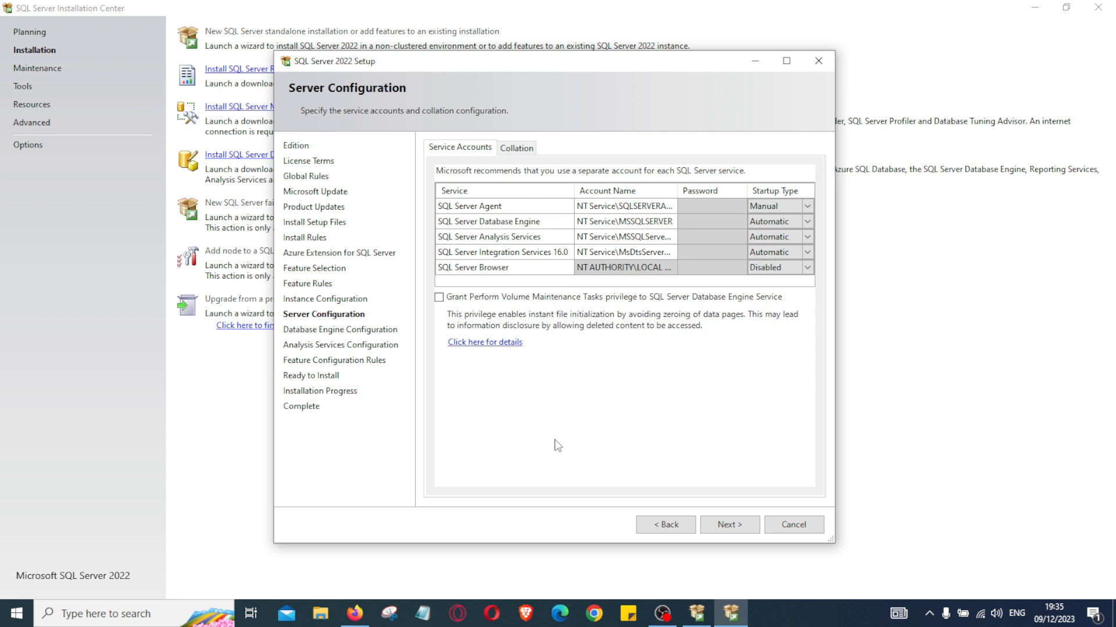
left_click(724, 524)
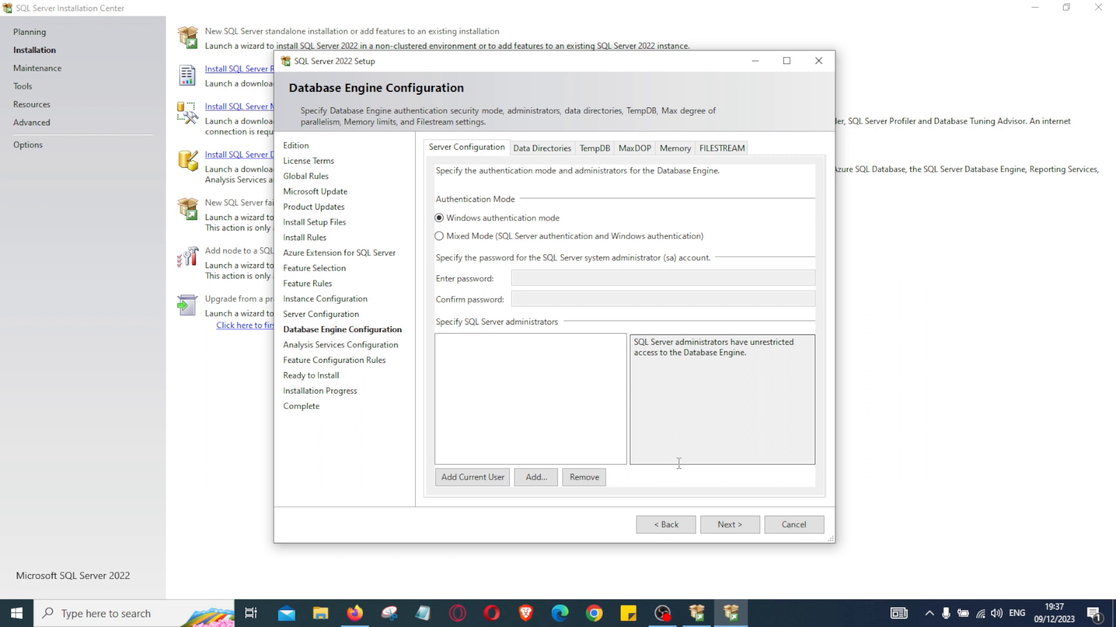
Add the current user as administrator of both the Database Engine with Windows authentication and Analysis Services in Multidimensional Mode
left_click(476, 478)
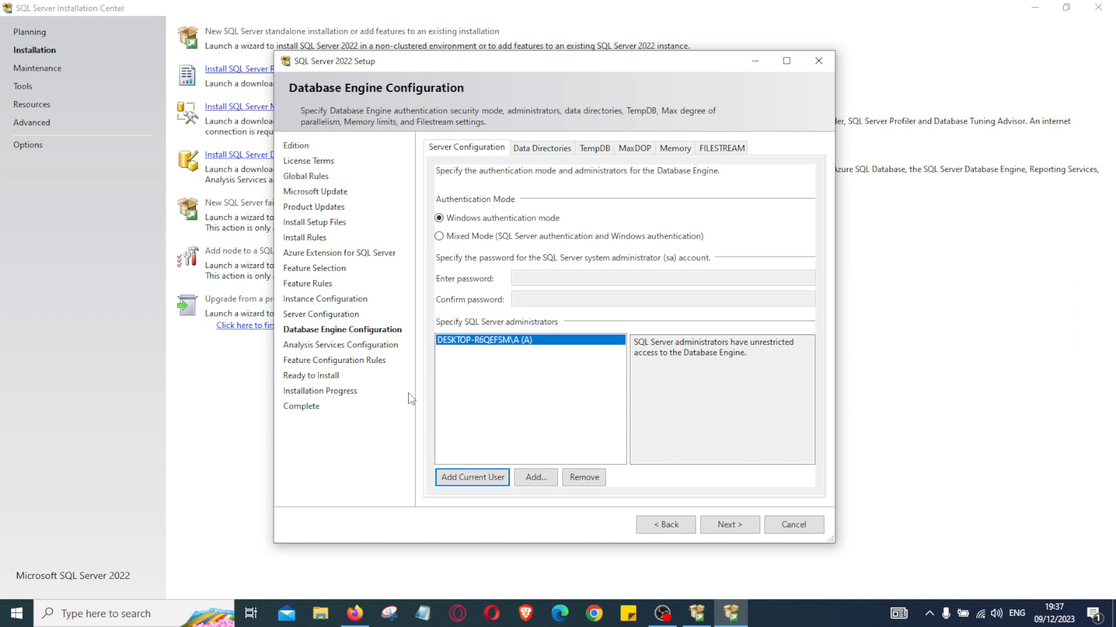
left_click(725, 520)
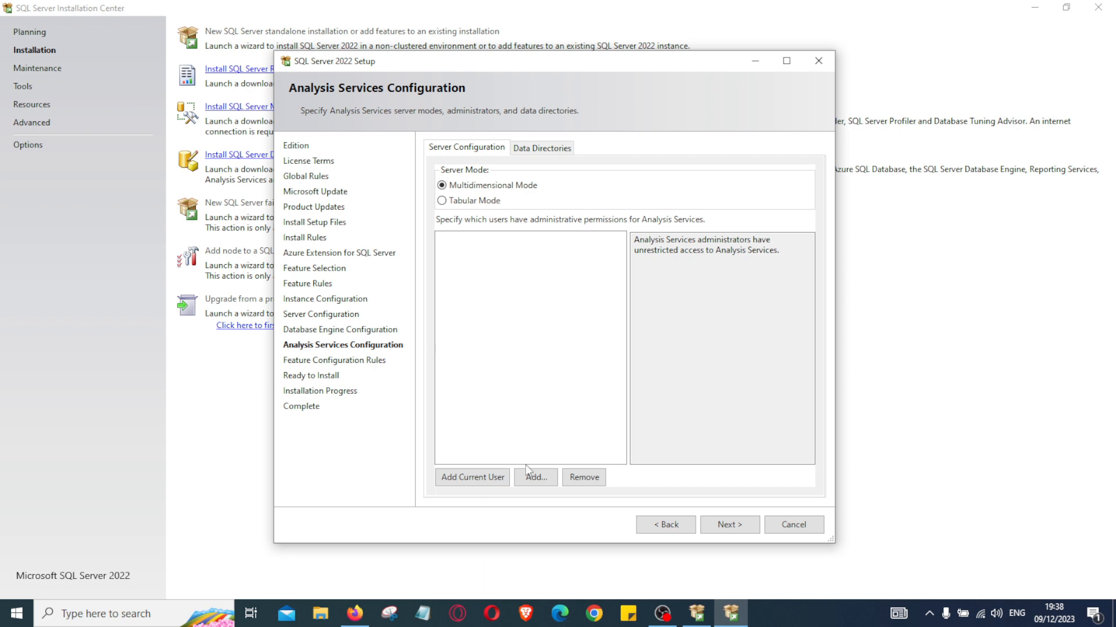
left_click(480, 475)
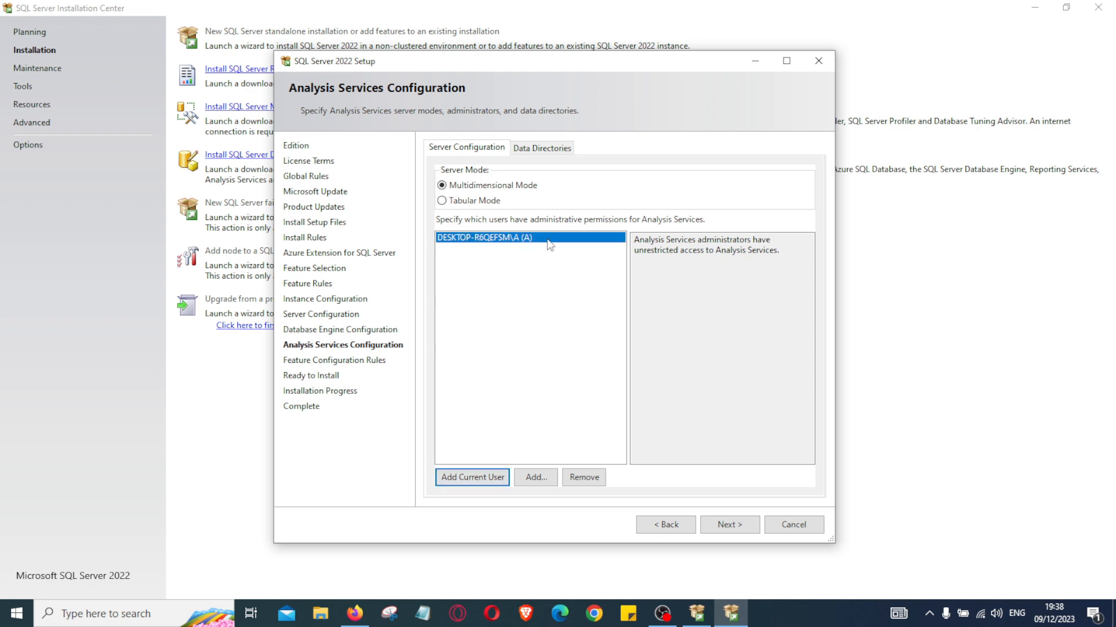
left_click(729, 525)
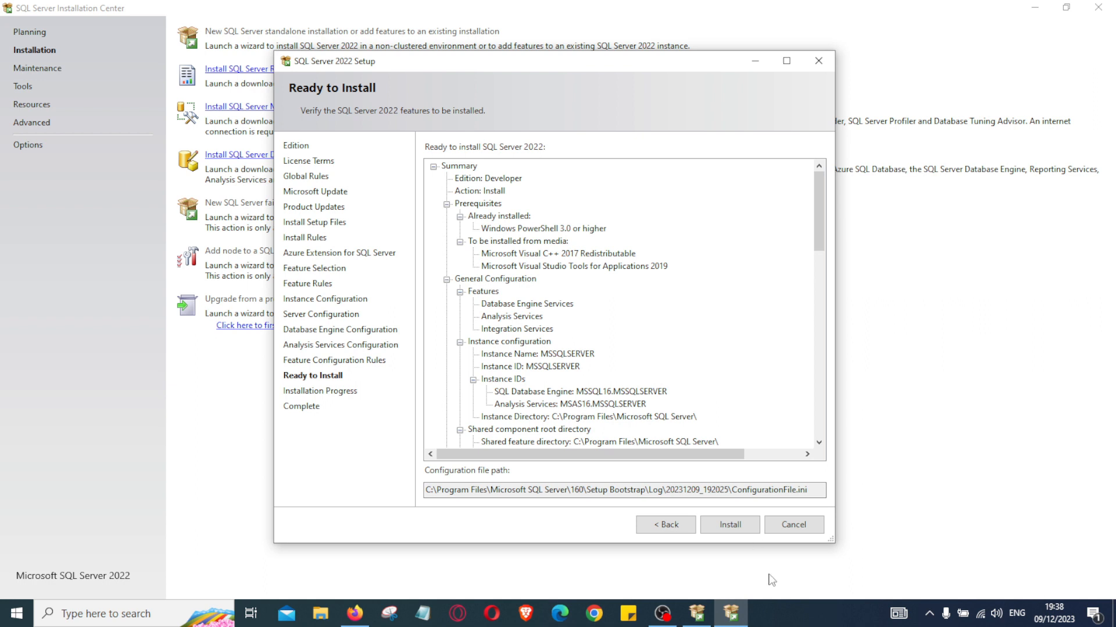
Install SQL Server 2022 with the summarized configuration and close the setup wizard once it completes
left_click(730, 525)
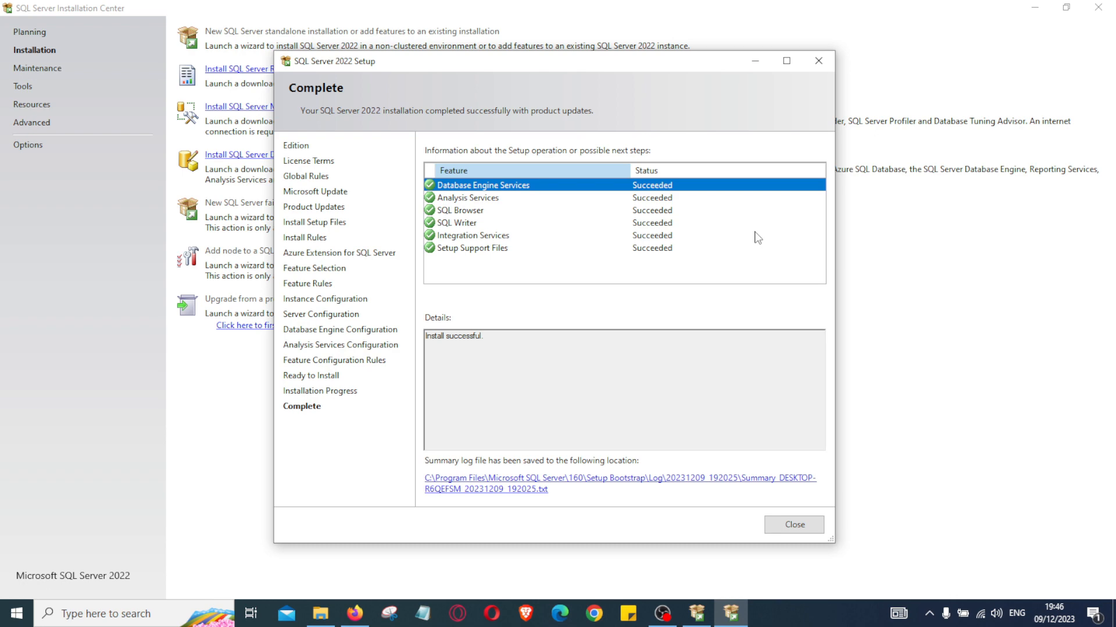
left_click(793, 525)
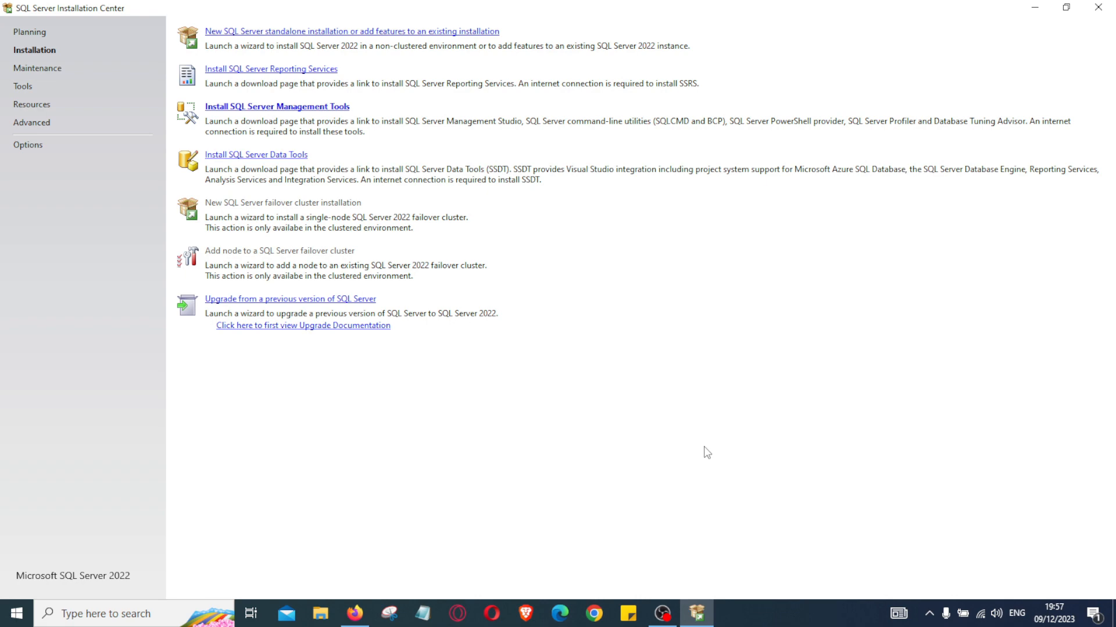
Open the SQL Server Management Tools download page from the Installation Center and download SSMS 19.2
left_click(250, 107)
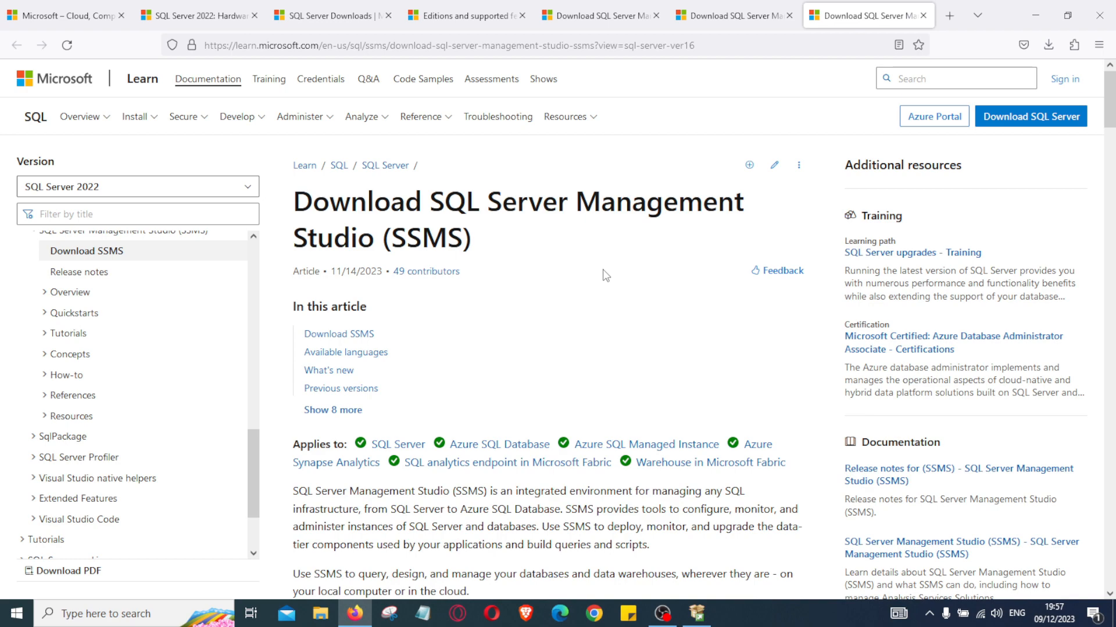
scroll(605, 276, "down", 10)
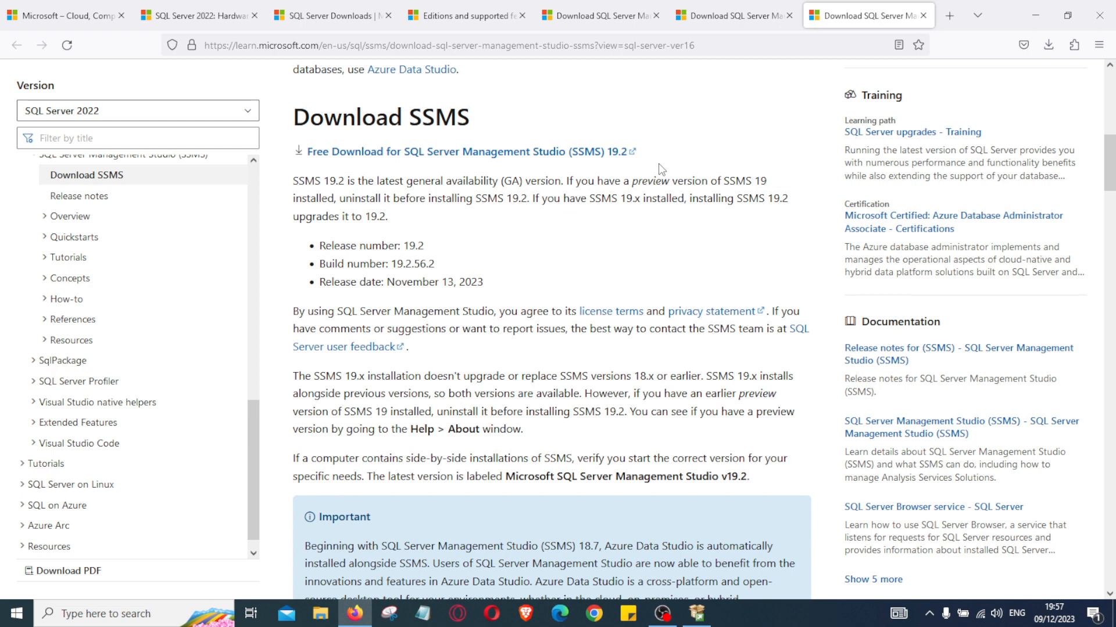
left_click(583, 152)
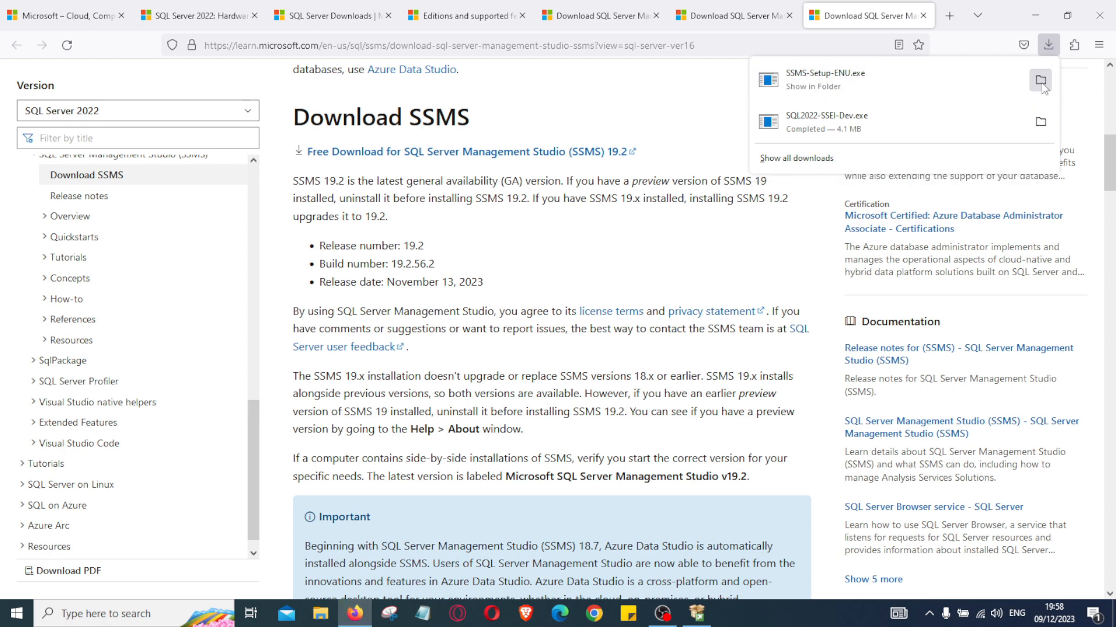
Run SSMS-Setup-ENU from the Downloads folder, install SSMS to its default location and close the installer once it completes
left_click(1040, 81)
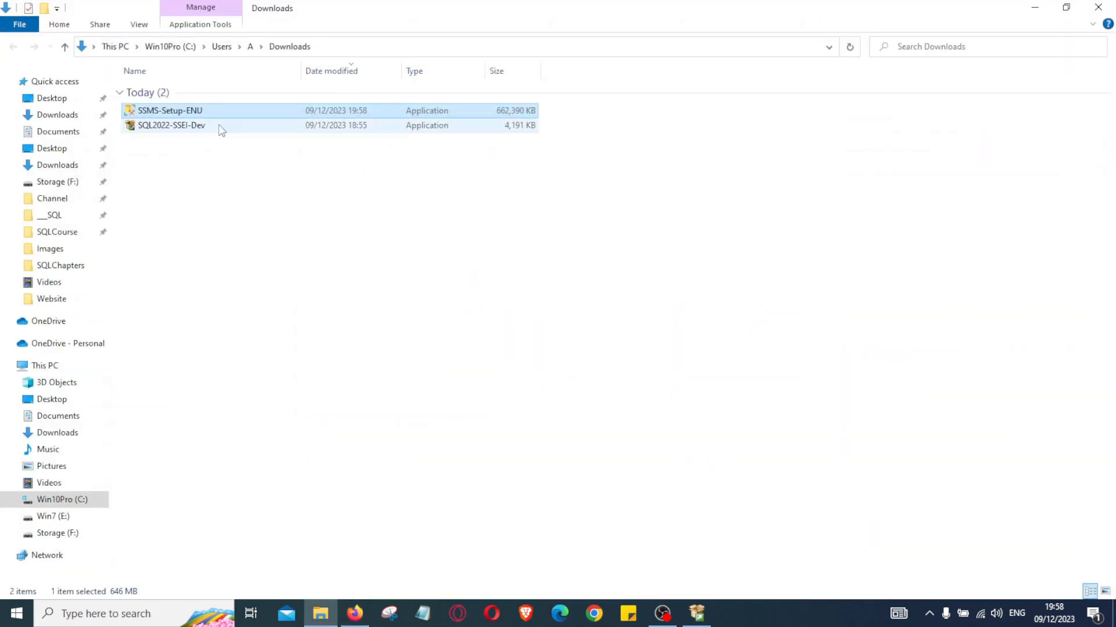
double_click(171, 110)
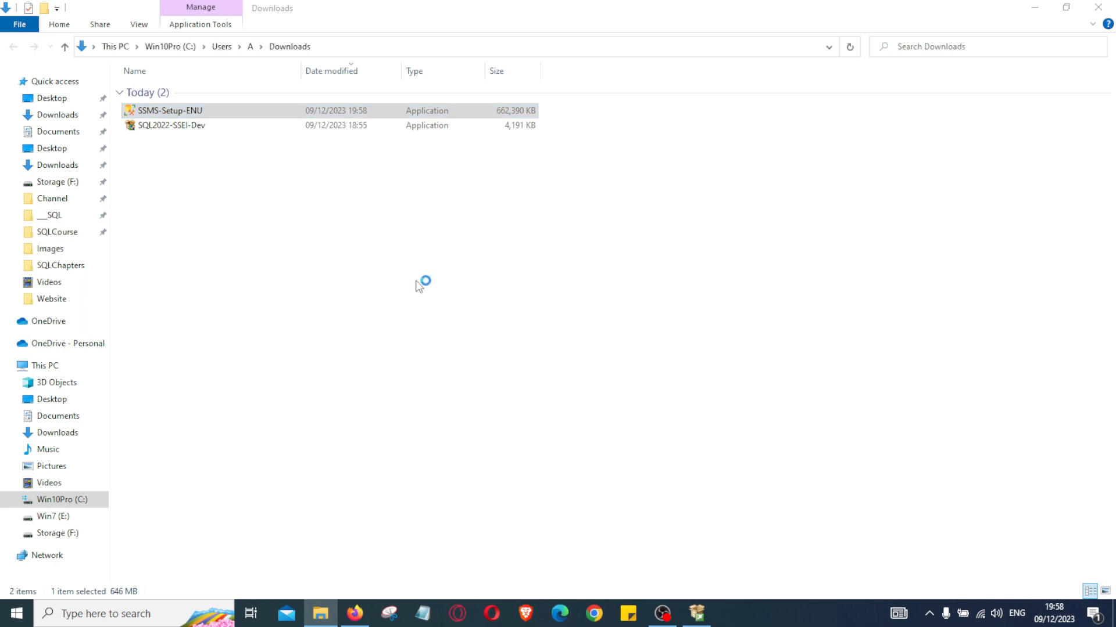
left_click(697, 614)
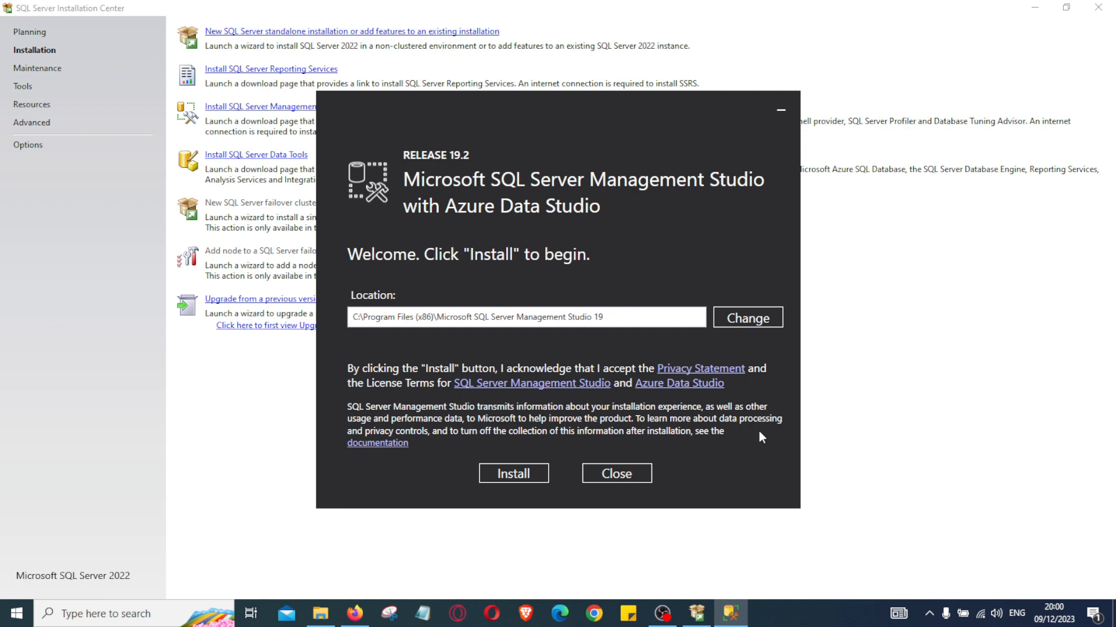
left_click(514, 474)
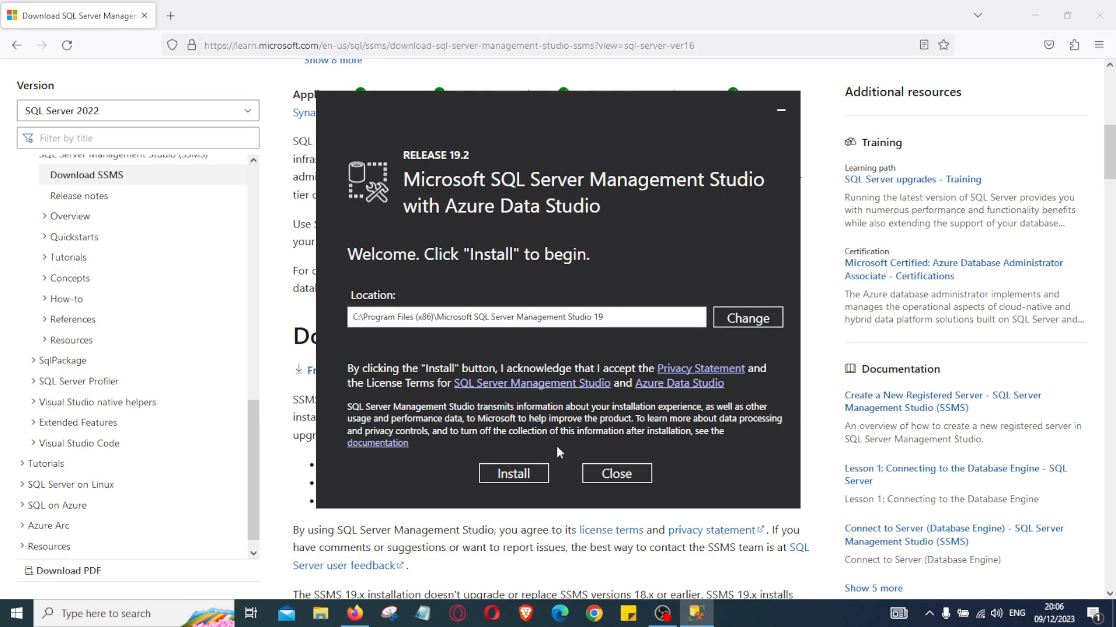
left_click(513, 473)
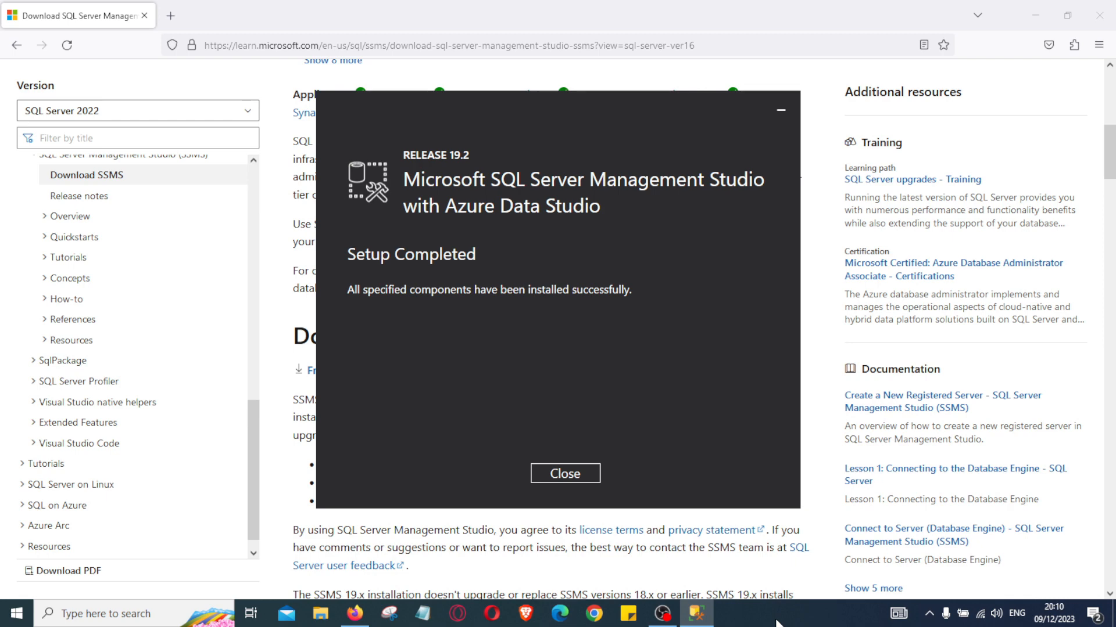
left_click(564, 474)
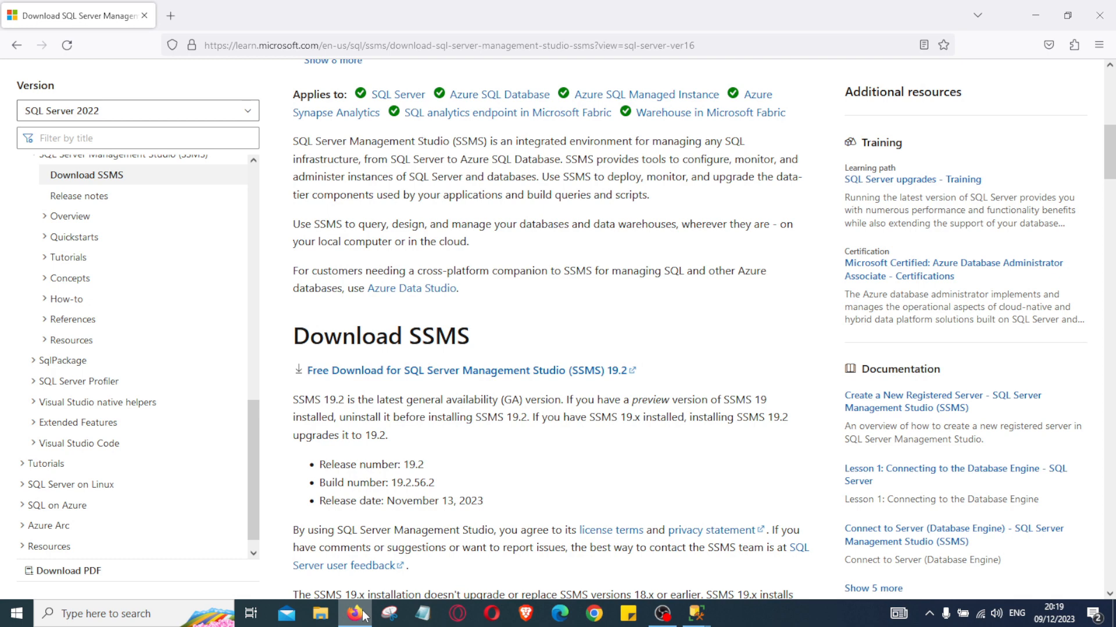
Launch SQL Server Management Studio 19
left_click(149, 614)
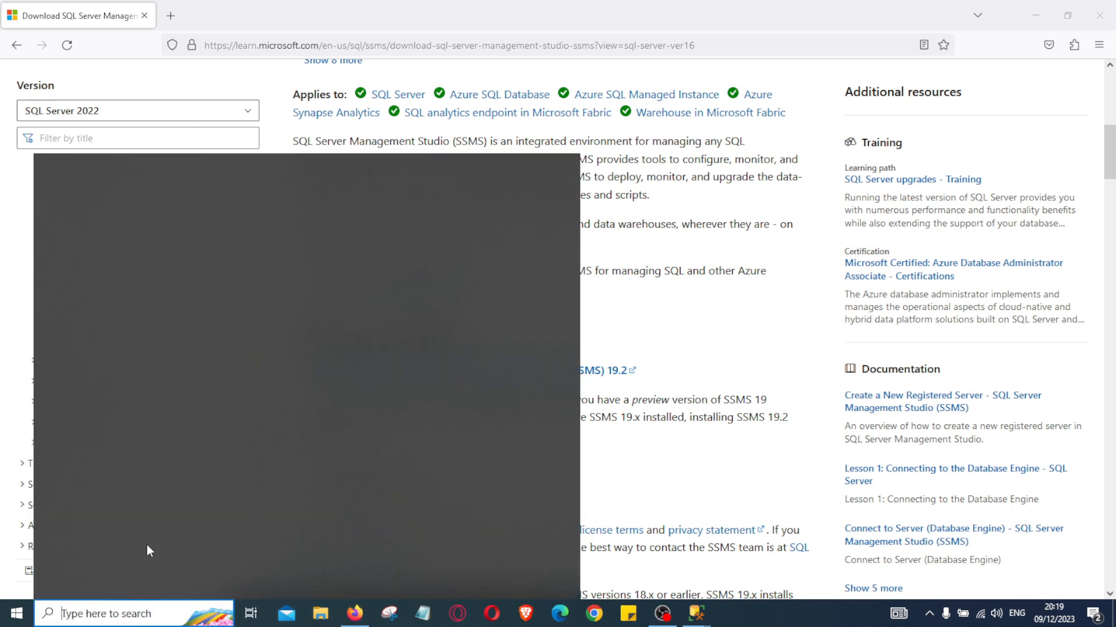
left_click(707, 614)
left_click(658, 566)
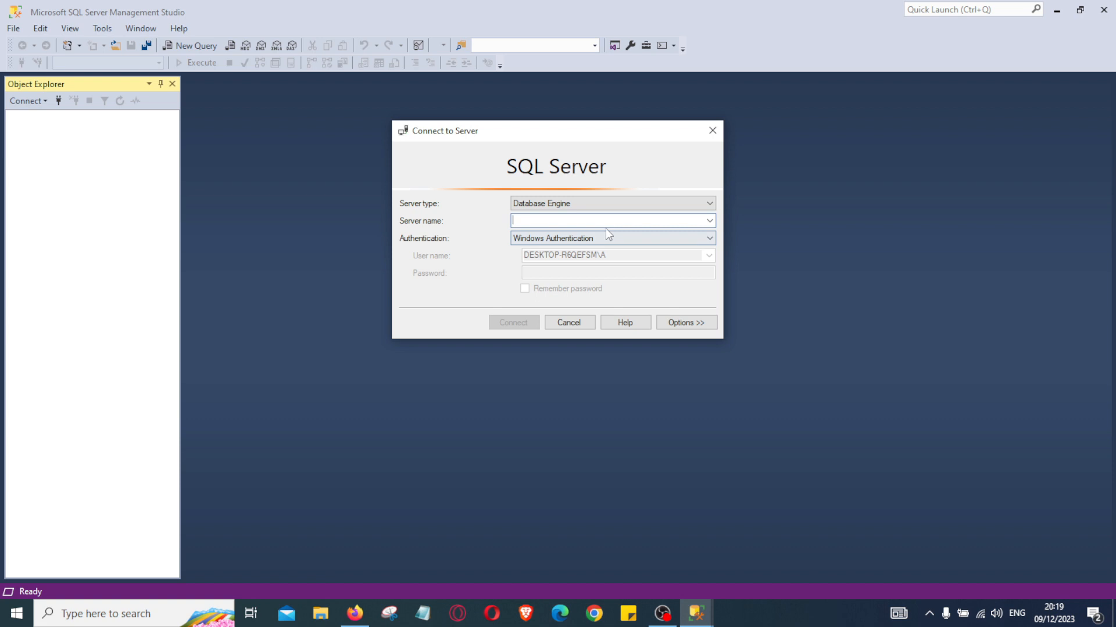
Connect to the Database Engine on localhost with Windows Authentication and expand the Databases folder in Object Explorer
type("l")
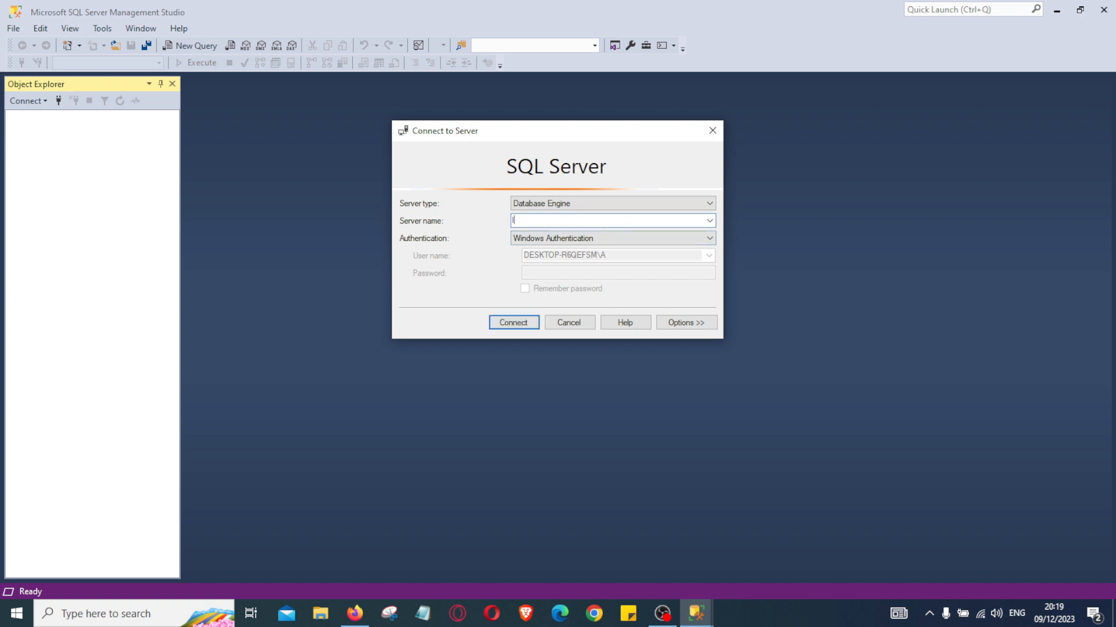
type("ocalhost")
left_click(709, 221)
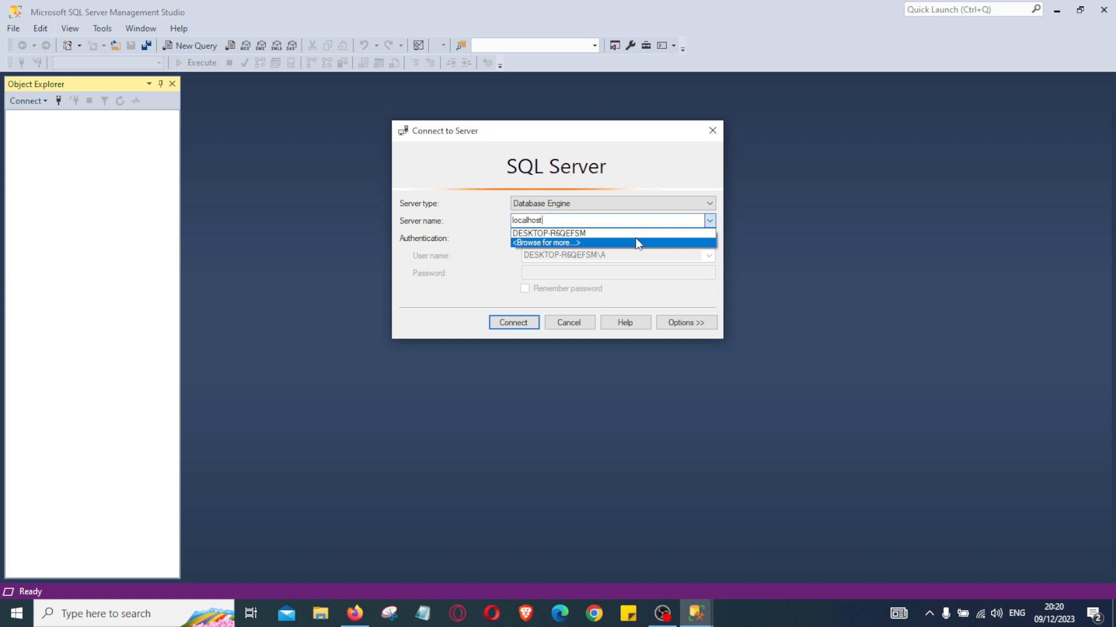
left_click(693, 286)
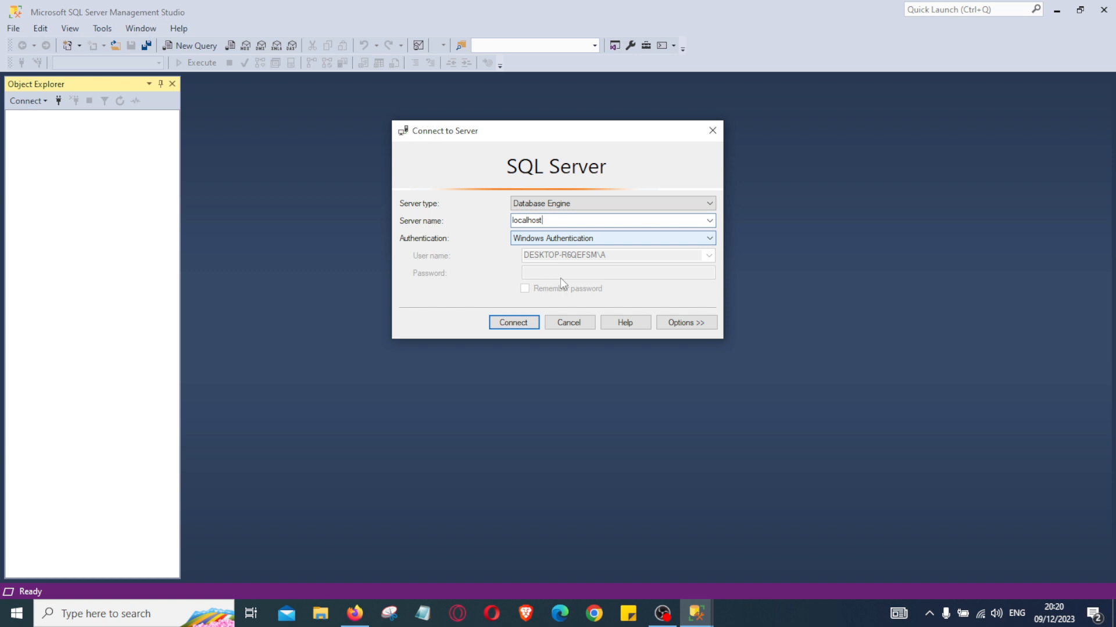
left_click(525, 323)
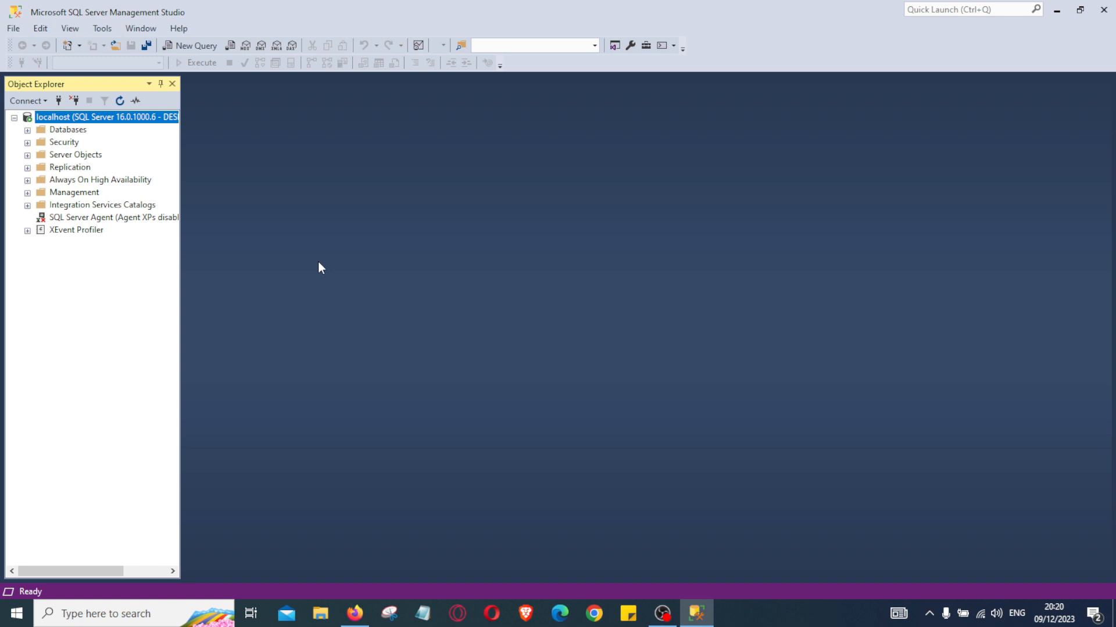
left_click(26, 131)
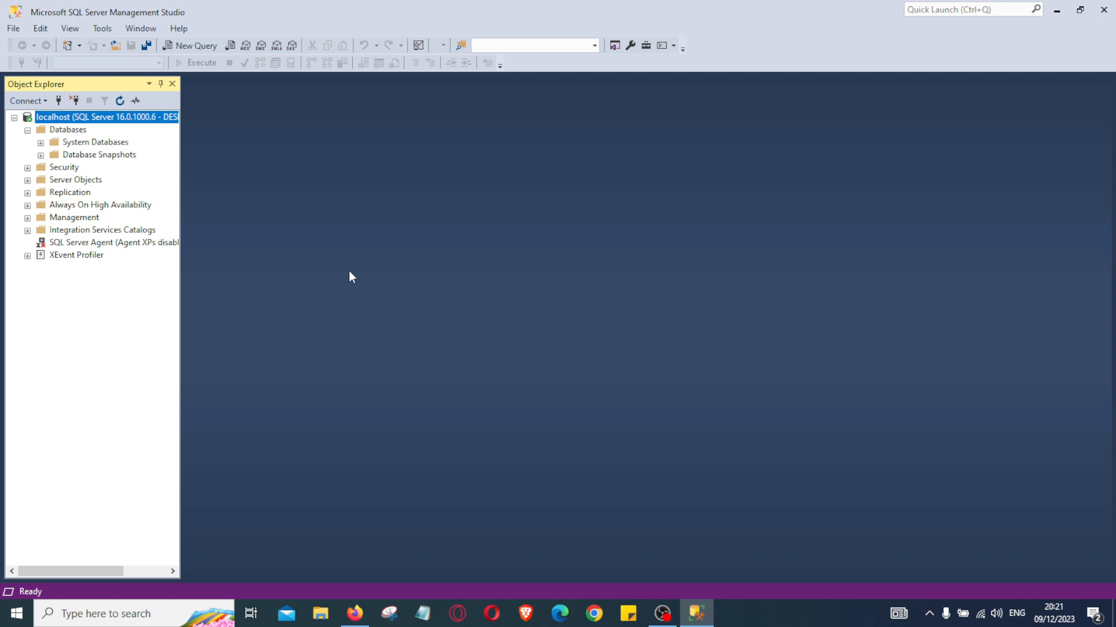
Search Windows for "azure", launch Azure Data Studio and decline enabling its preview features
left_click(137, 620)
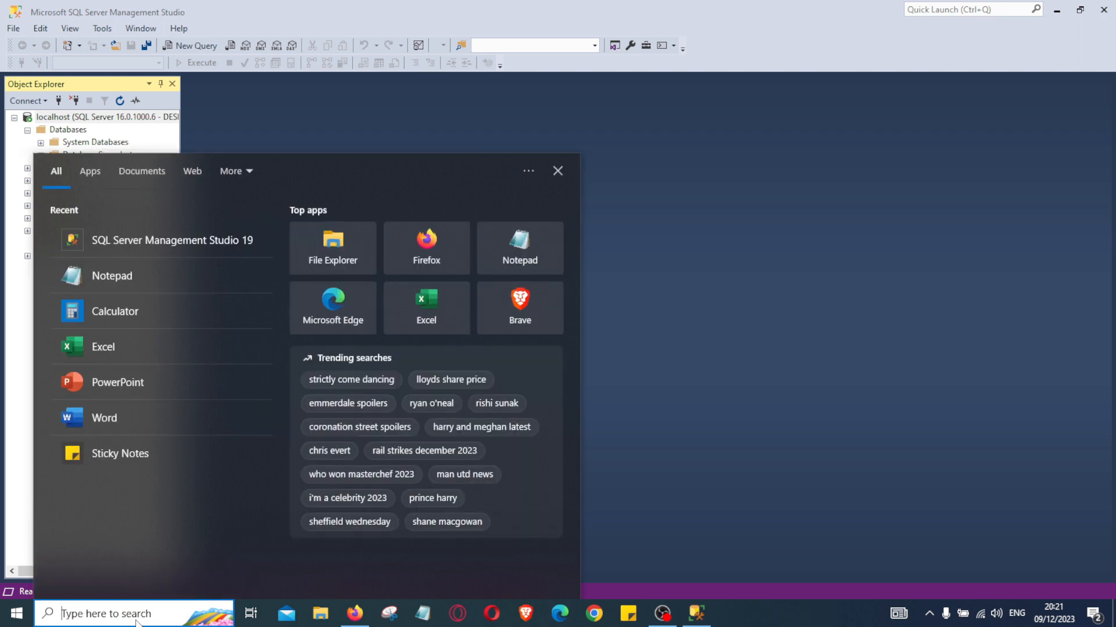
type("azure")
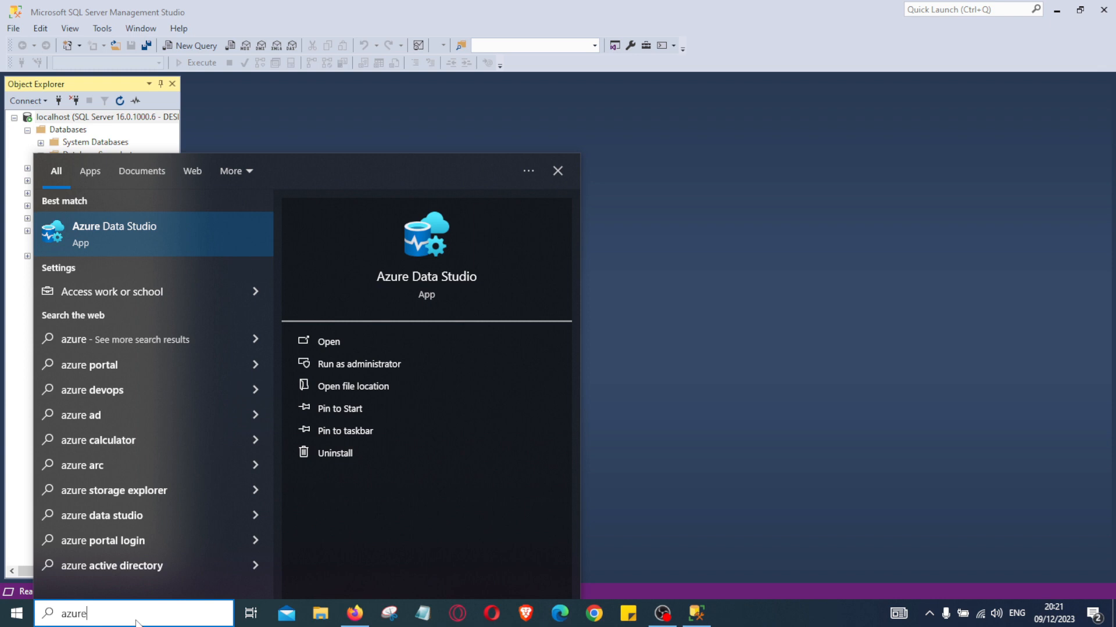
left_click(149, 223)
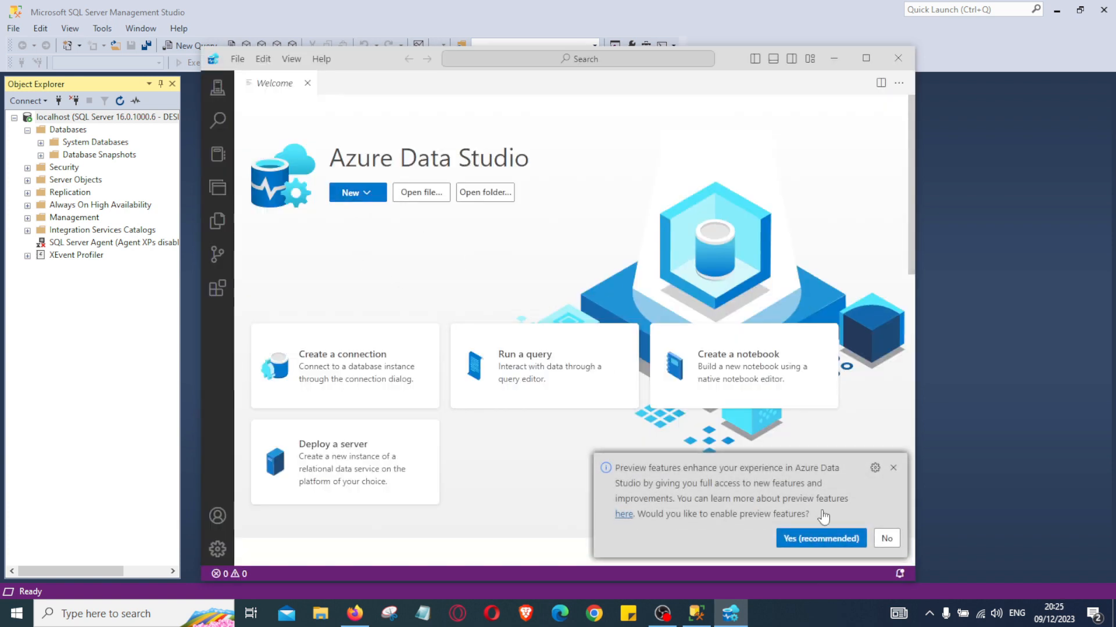
left_click(883, 543)
Create a new Microsoft SQL Server connection to localhost using Windows Authentication, enabling Trust server certificate for it
left_click(346, 196)
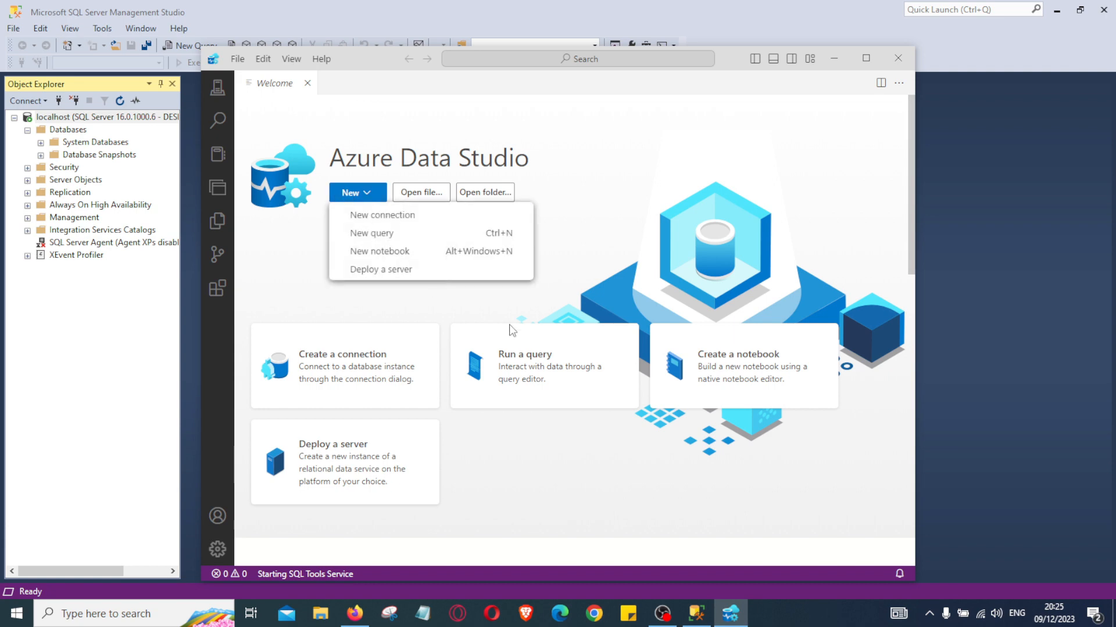
left_click(398, 215)
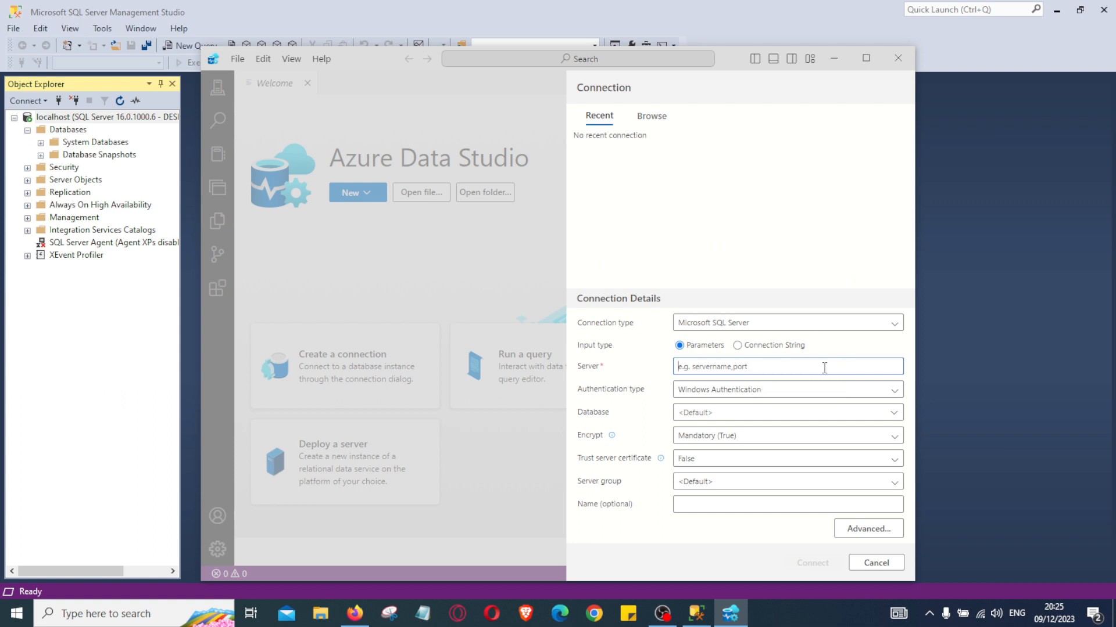
type("local")
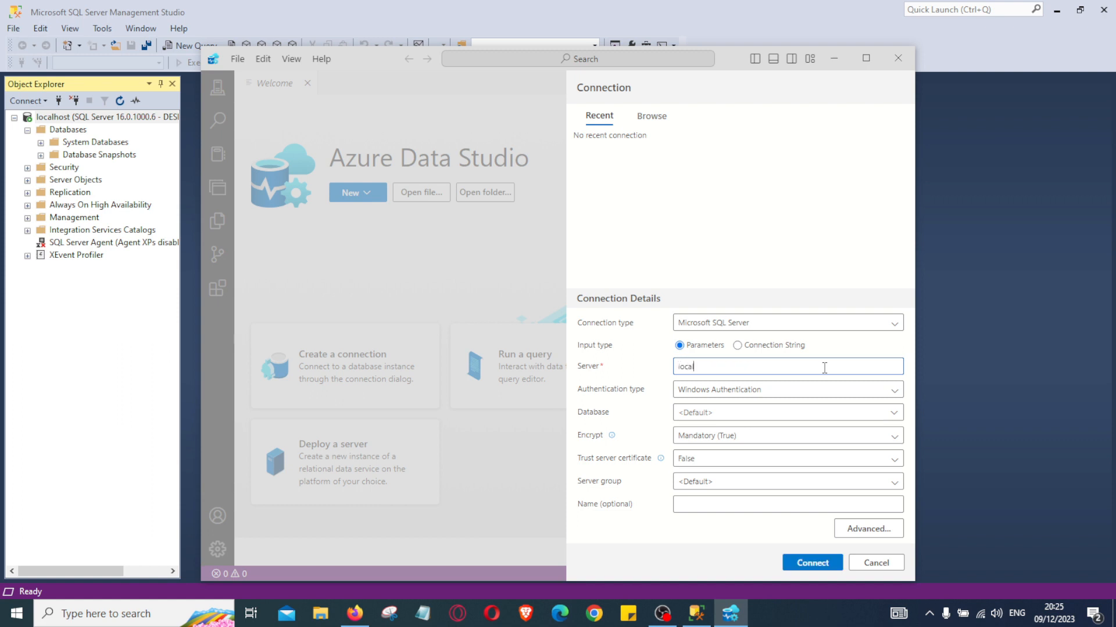
type("host")
left_click(783, 399)
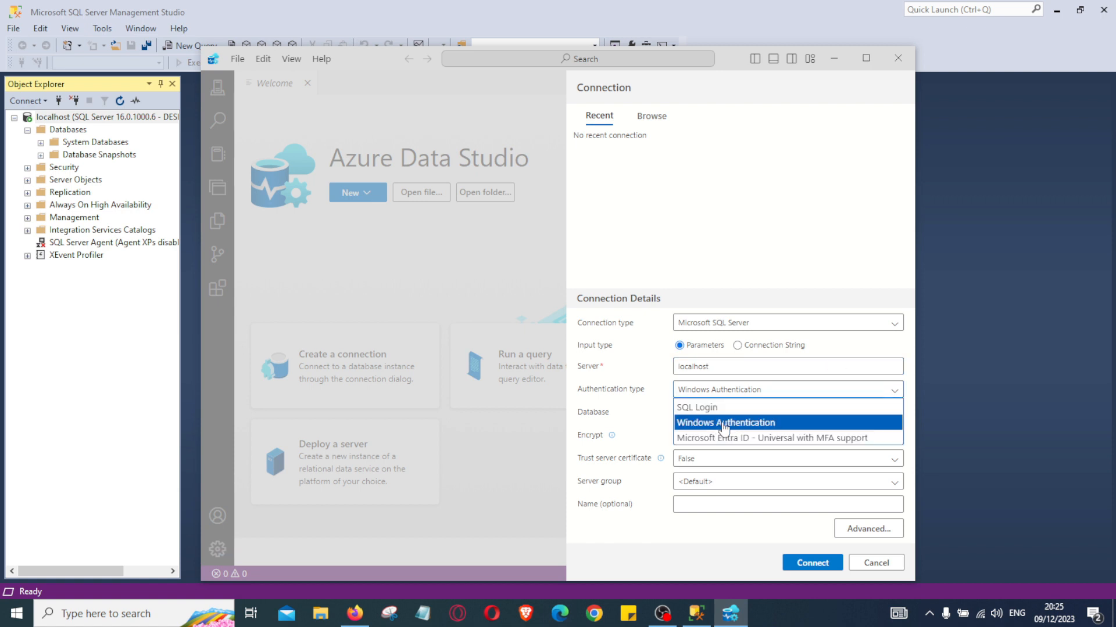
left_click(889, 250)
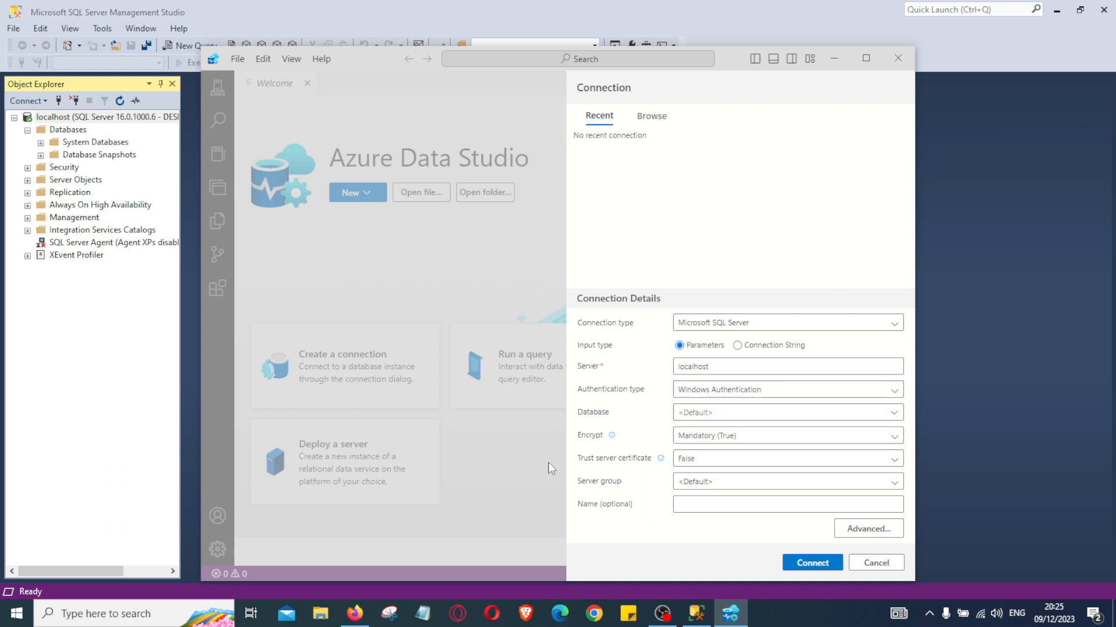
left_click(808, 562)
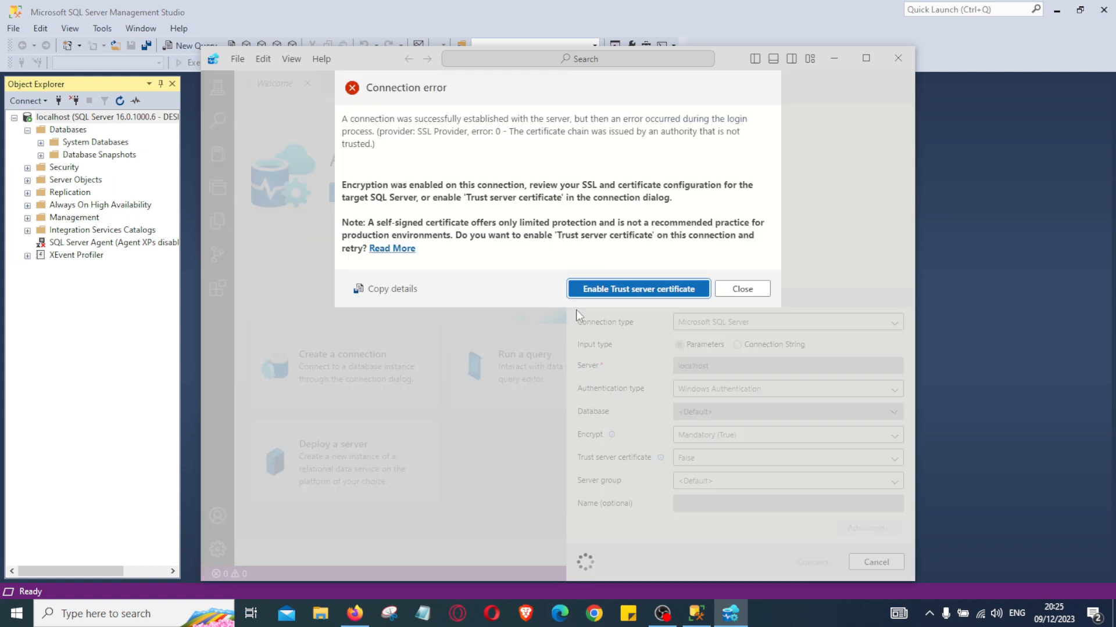
left_click(630, 289)
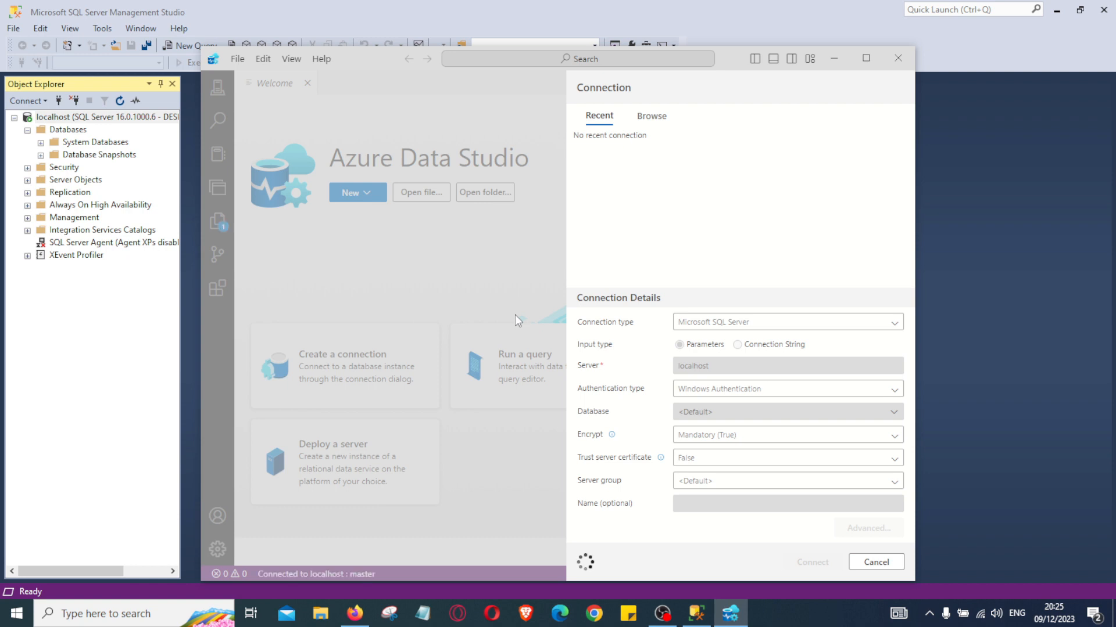